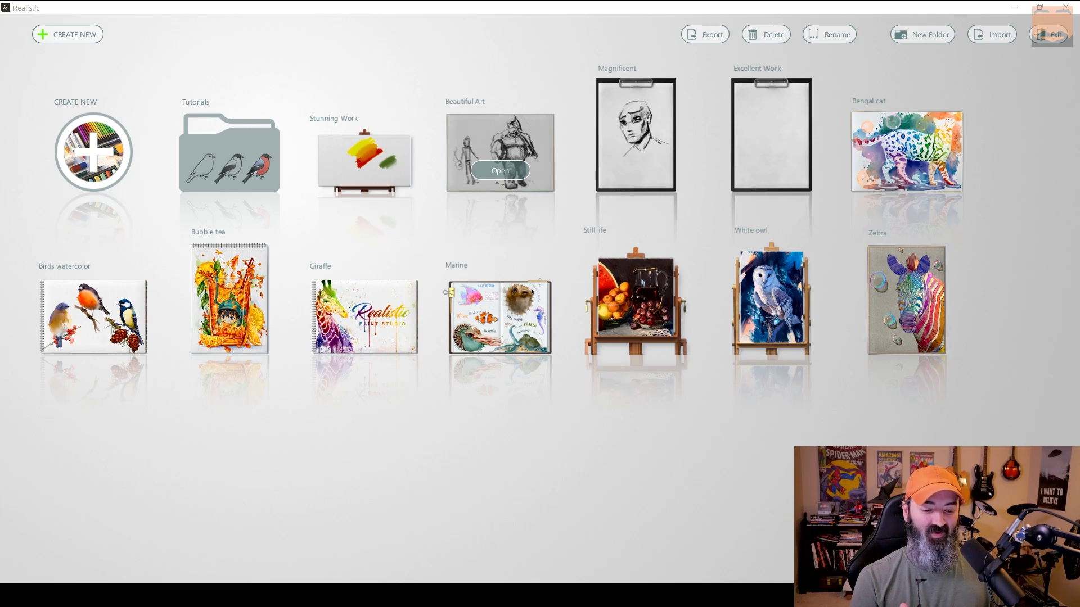
# Open the Tutorials folder and load the Mountain tutorial project for painting
pyautogui.click(229, 152)
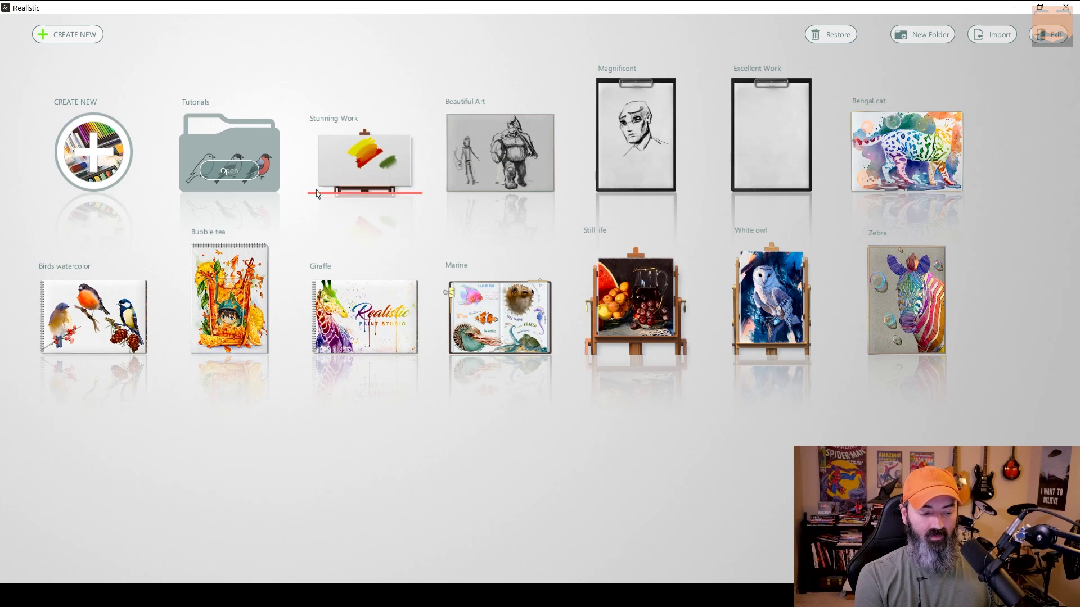
pyautogui.click(229, 170)
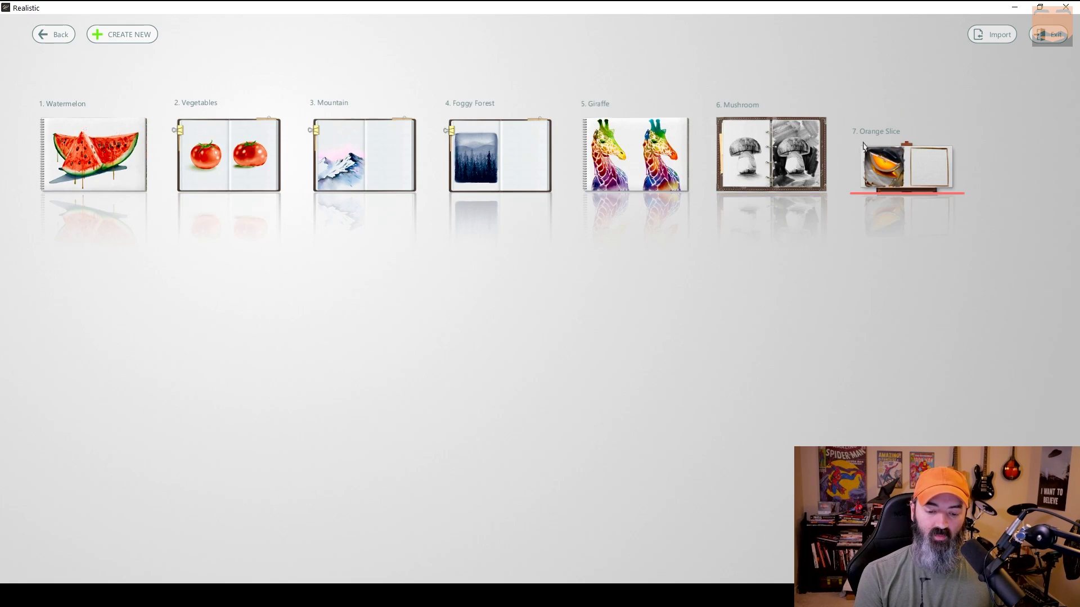
pyautogui.click(366, 160)
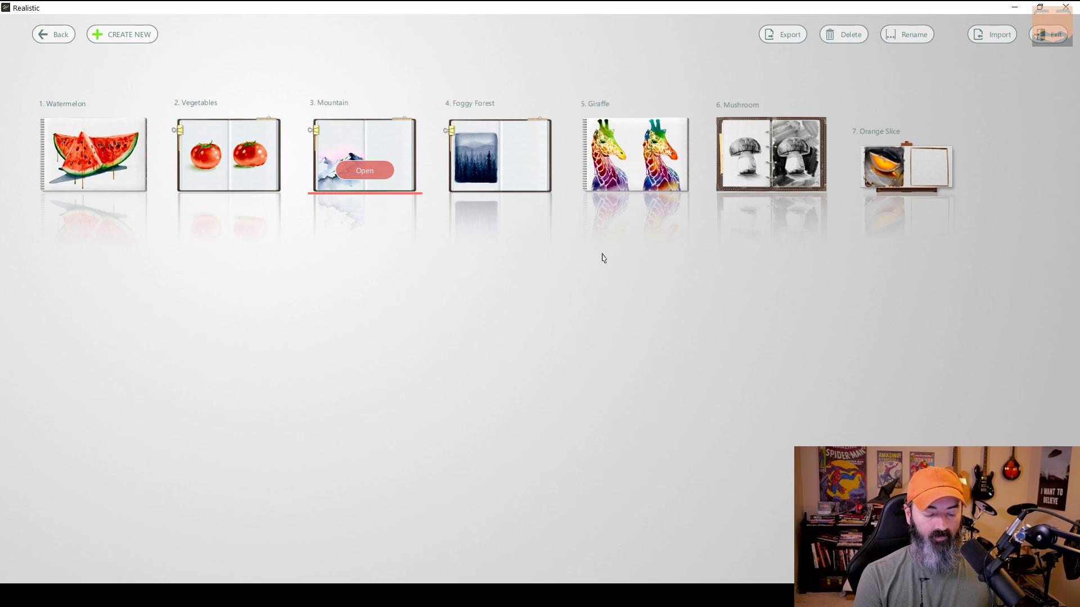
pyautogui.click(364, 171)
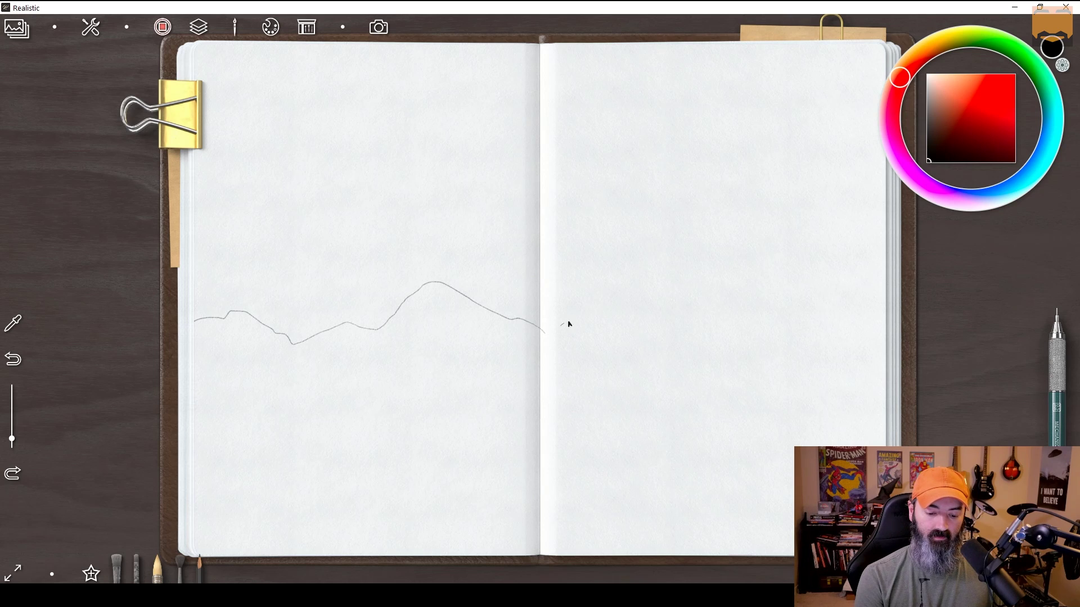
# Sketch a pencil ridgeline across the right page, plus two slopes and a fold
pyautogui.moveTo(568, 324)
pyautogui.mouseDown()
pyautogui.moveTo(640, 302)
pyautogui.moveTo(714, 333)
pyautogui.moveTo(770, 320)
pyautogui.moveTo(798, 326)
pyautogui.moveTo(831, 296)
pyautogui.moveTo(906, 329)
pyautogui.mouseUp()
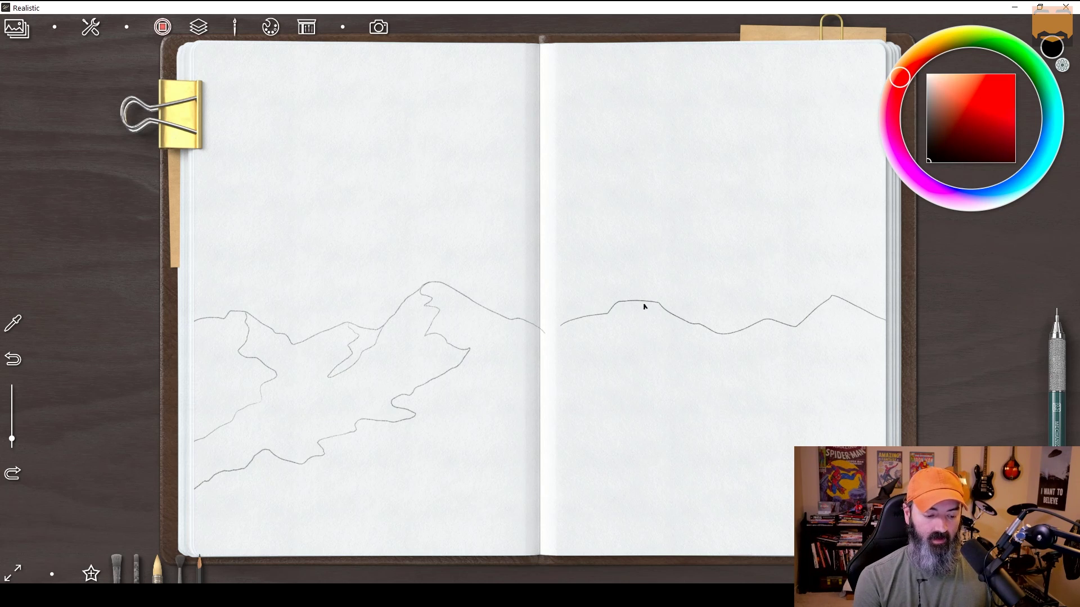
pyautogui.moveTo(645, 306)
pyautogui.mouseDown()
pyautogui.moveTo(636, 391)
pyautogui.moveTo(542, 439)
pyautogui.mouseUp()
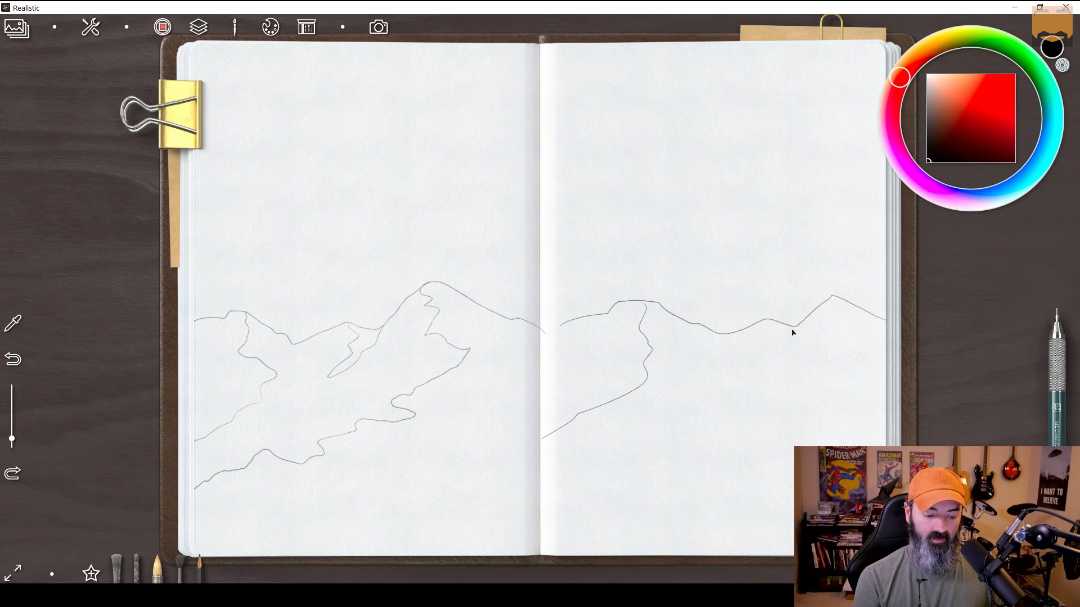
pyautogui.moveTo(837, 299)
pyautogui.mouseDown()
pyautogui.moveTo(811, 422)
pyautogui.moveTo(654, 478)
pyautogui.moveTo(572, 526)
pyautogui.mouseUp()
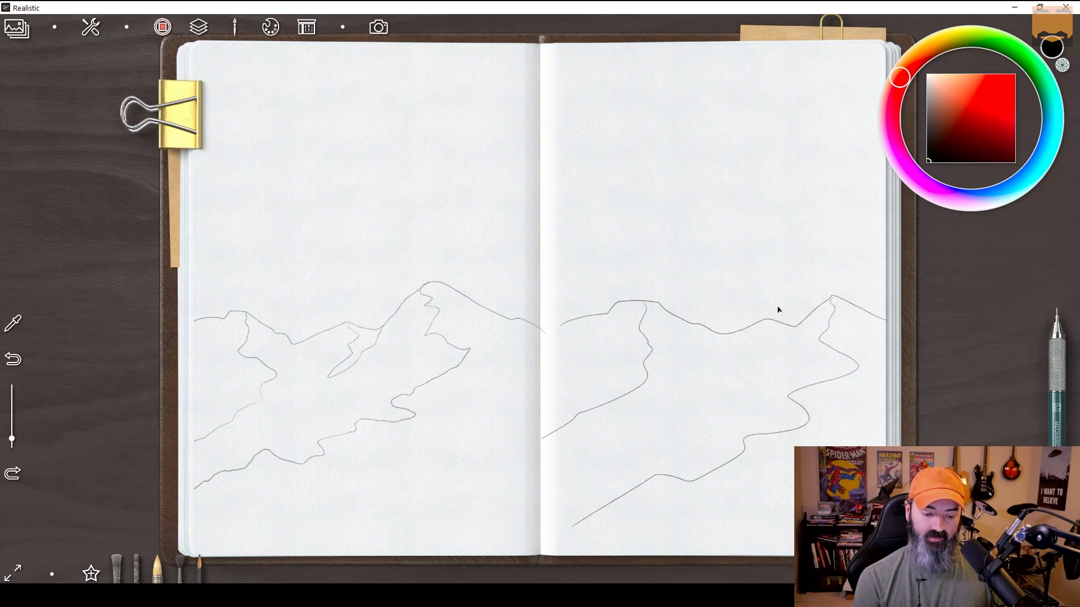
pyautogui.moveTo(767, 322)
pyautogui.mouseDown()
pyautogui.moveTo(759, 337)
pyautogui.moveTo(779, 343)
pyautogui.moveTo(803, 321)
pyautogui.mouseUp()
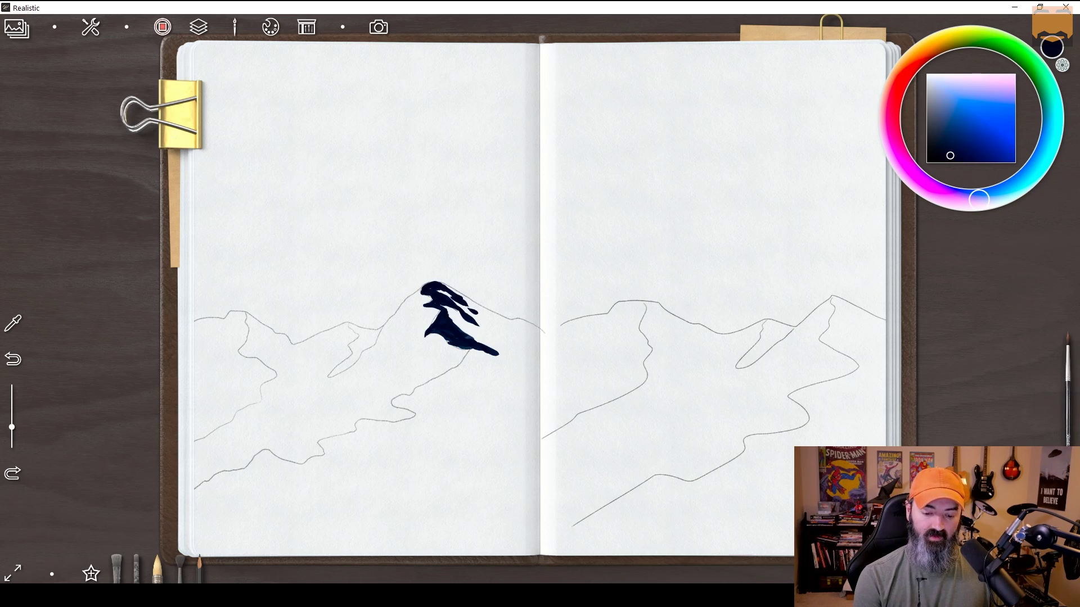
# Paint dark blue over the right-page peak with a larger brush, then blend in lighter blue
pyautogui.moveTo(850, 301)
pyautogui.mouseDown()
pyautogui.moveTo(838, 304)
pyautogui.moveTo(854, 315)
pyautogui.moveTo(843, 305)
pyautogui.moveTo(836, 315)
pyautogui.moveTo(876, 338)
pyautogui.mouseUp()
pyautogui.moveTo(836, 309); pyautogui.dragTo(832, 295)
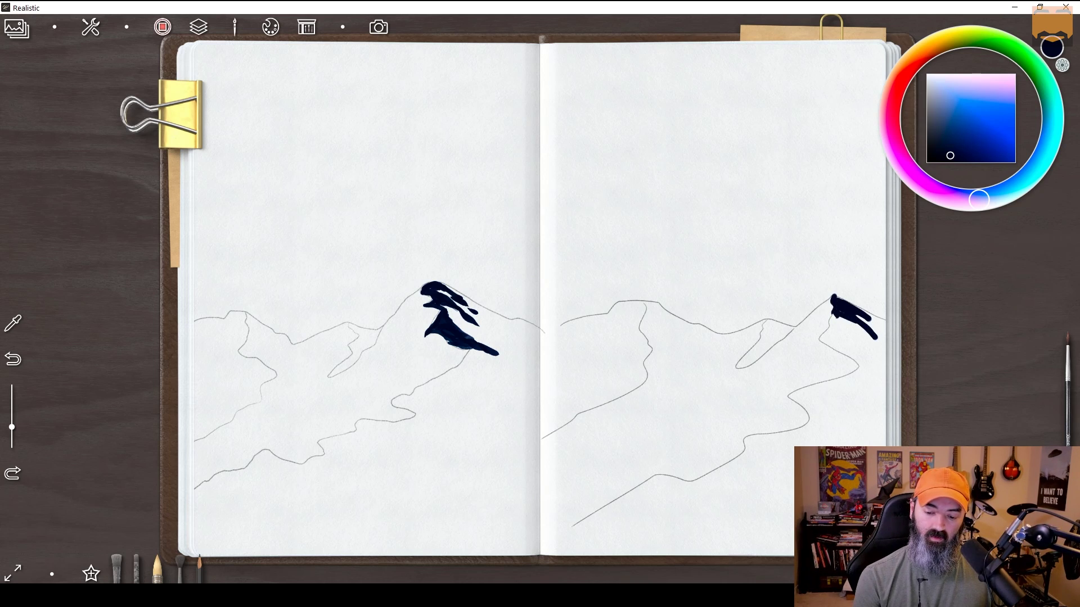
pyautogui.moveTo(12, 426); pyautogui.dragTo(12, 405)
pyautogui.moveTo(834, 318)
pyautogui.mouseDown()
pyautogui.moveTo(859, 336)
pyautogui.moveTo(828, 333)
pyautogui.moveTo(846, 326)
pyautogui.moveTo(828, 338)
pyautogui.moveTo(858, 356)
pyautogui.moveTo(820, 337)
pyautogui.moveTo(836, 319)
pyautogui.moveTo(854, 354)
pyautogui.mouseUp()
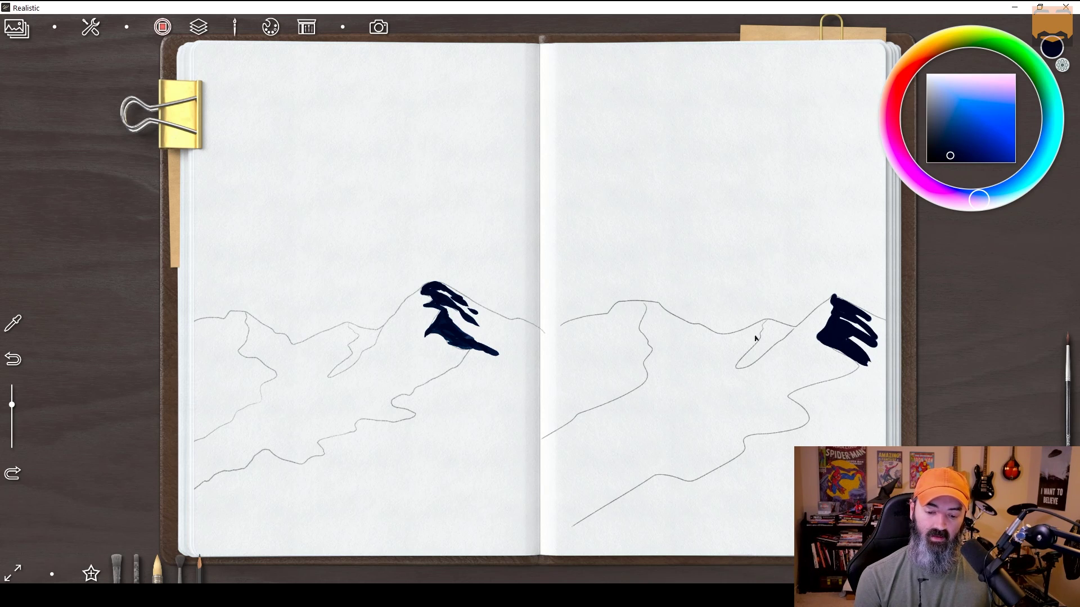
pyautogui.moveTo(467, 312); pyautogui.dragTo(515, 346)
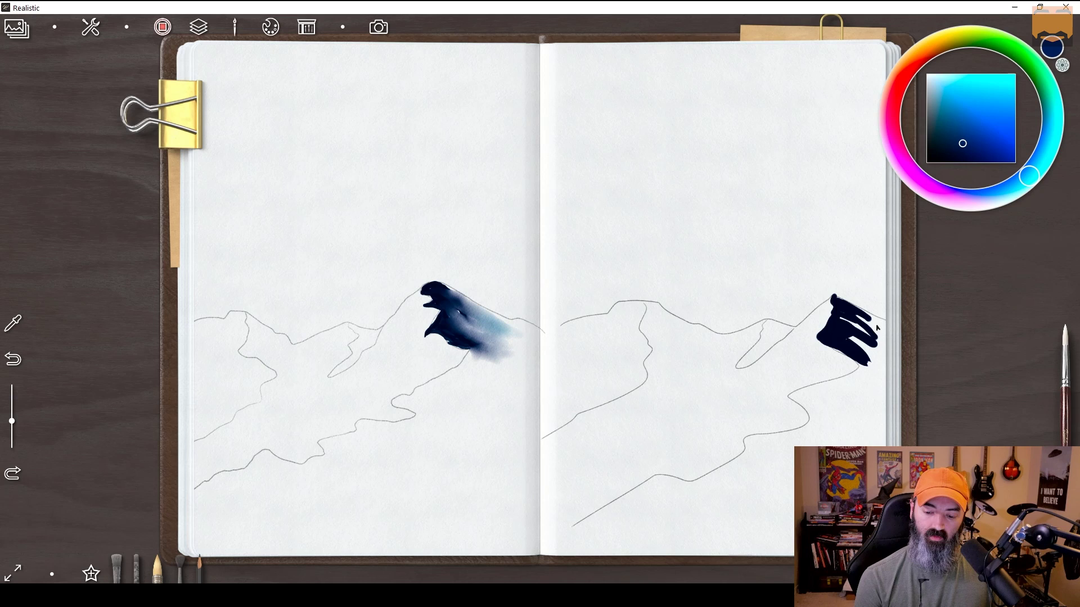
pyautogui.moveTo(853, 317)
pyautogui.mouseDown()
pyautogui.moveTo(897, 355)
pyautogui.moveTo(887, 369)
pyautogui.moveTo(852, 341)
pyautogui.moveTo(900, 363)
pyautogui.moveTo(883, 341)
pyautogui.moveTo(887, 369)
pyautogui.moveTo(896, 359)
pyautogui.moveTo(868, 326)
pyautogui.mouseUp()
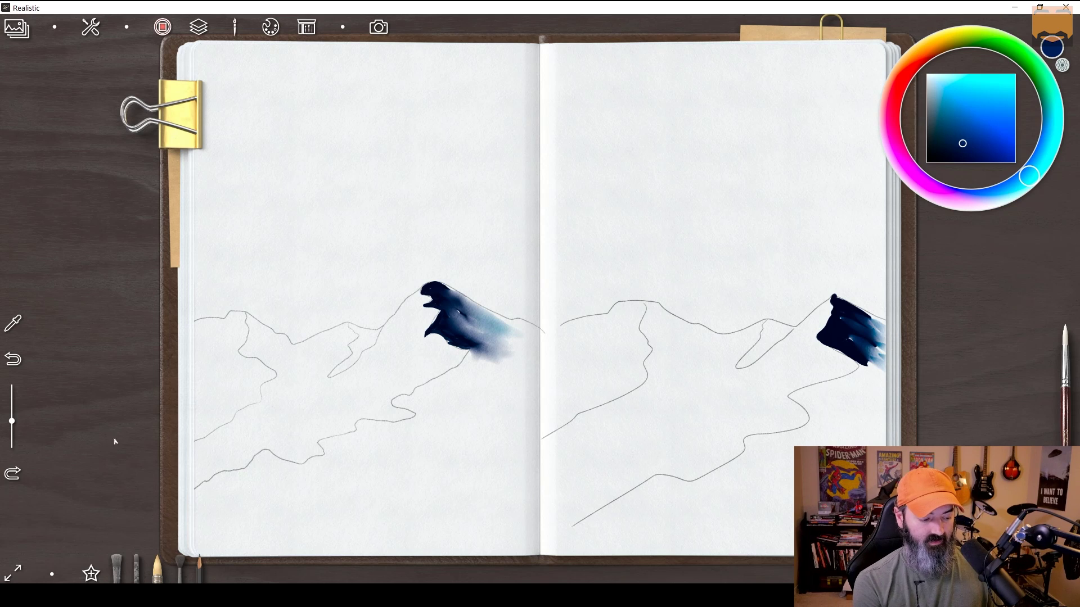
# Add a winding dark blue river and small accents, then wash purple over the peak and river
pyautogui.moveTo(11, 421); pyautogui.dragTo(12, 407)
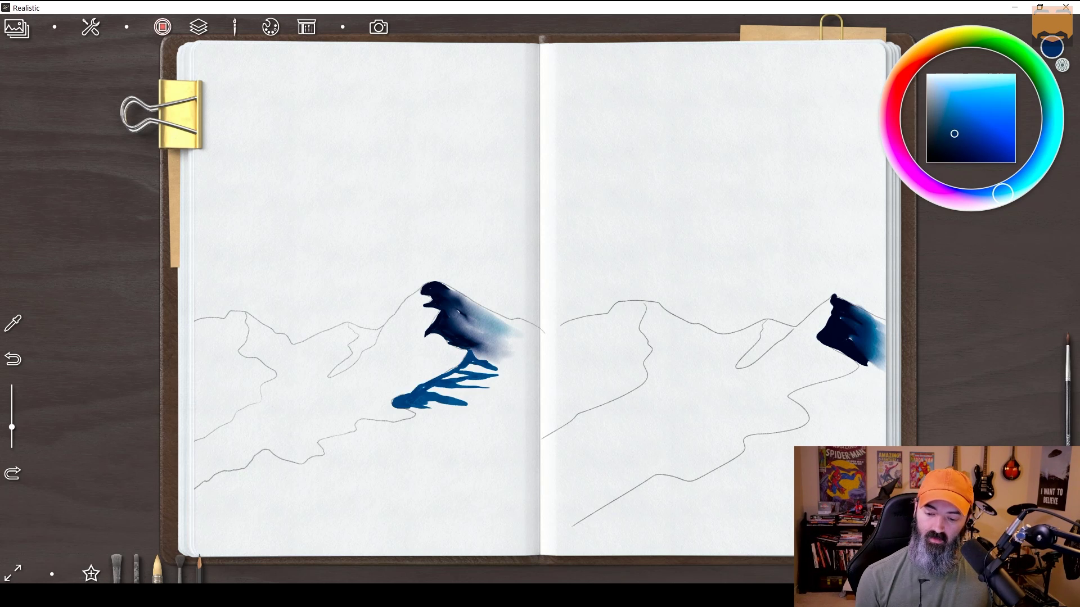
pyautogui.moveTo(855, 373)
pyautogui.mouseDown()
pyautogui.moveTo(799, 394)
pyautogui.moveTo(826, 408)
pyautogui.moveTo(773, 444)
pyautogui.moveTo(782, 441)
pyautogui.mouseUp()
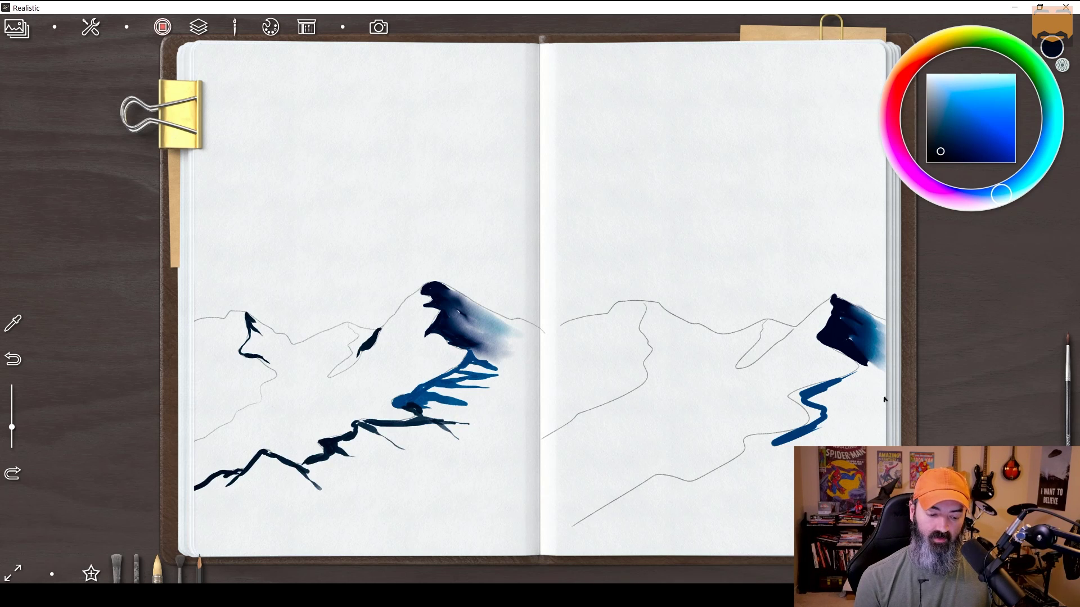
pyautogui.moveTo(797, 336); pyautogui.dragTo(781, 346)
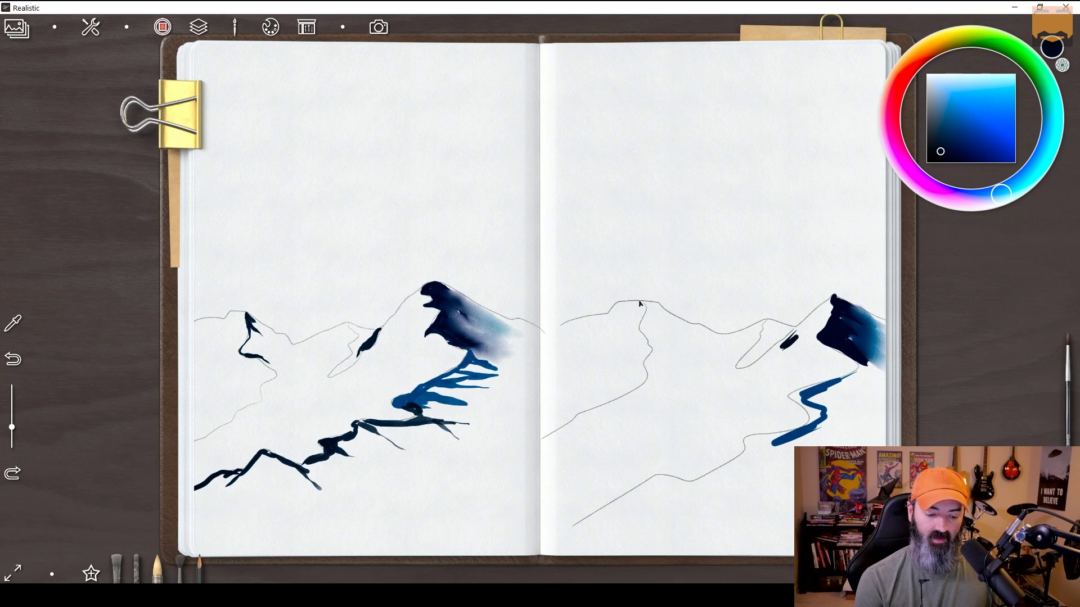
pyautogui.moveTo(647, 301); pyautogui.dragTo(639, 324)
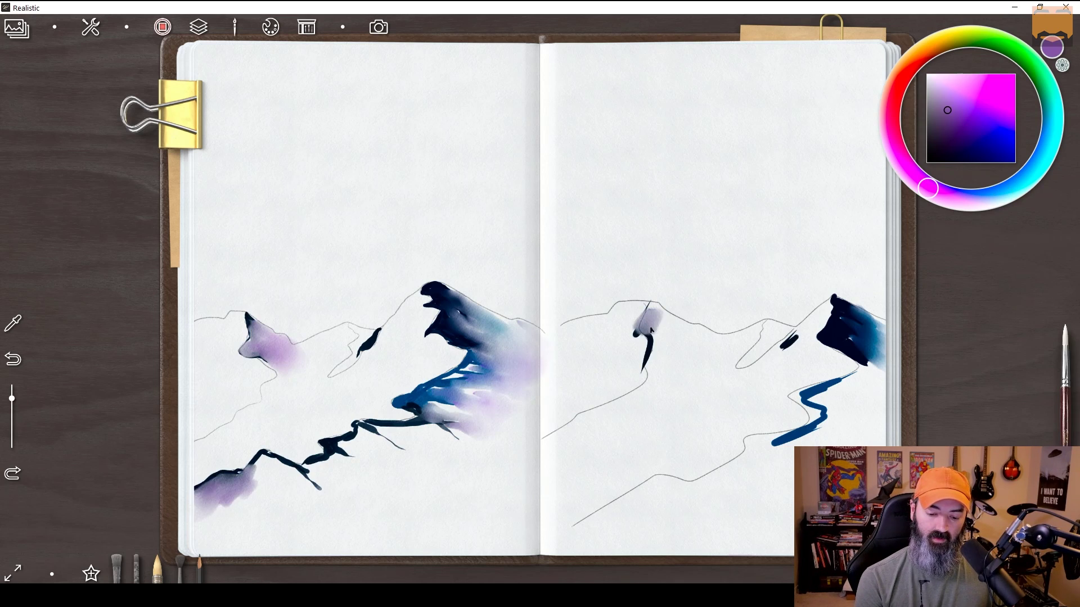
pyautogui.moveTo(651, 330)
pyautogui.mouseDown()
pyautogui.moveTo(675, 344)
pyautogui.moveTo(652, 350)
pyautogui.moveTo(690, 378)
pyautogui.mouseUp()
pyautogui.moveTo(832, 382)
pyautogui.mouseDown()
pyautogui.moveTo(844, 403)
pyautogui.moveTo(815, 436)
pyautogui.moveTo(855, 445)
pyautogui.mouseUp()
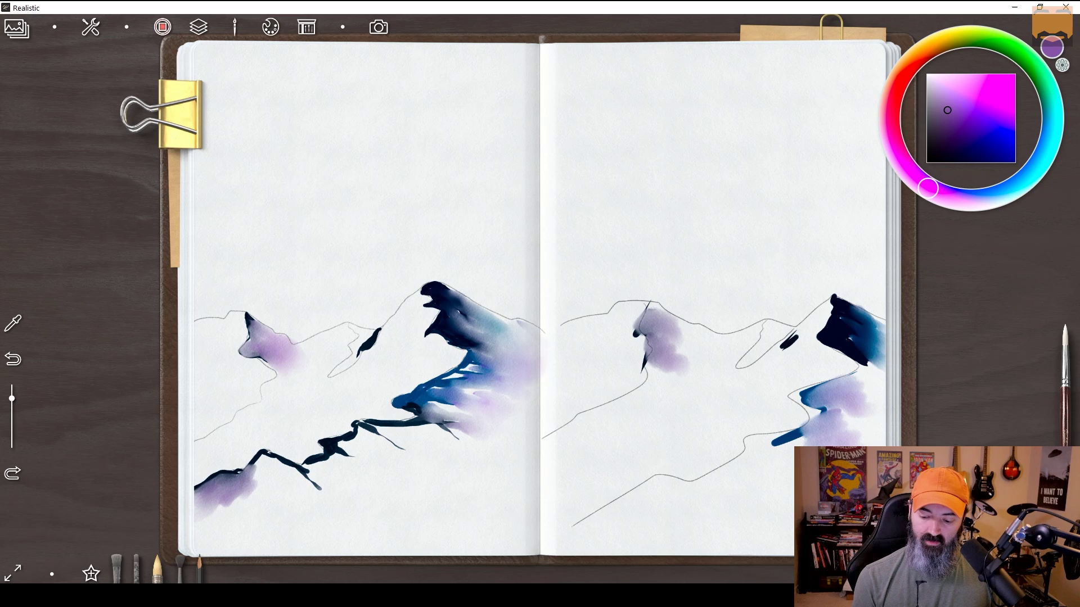
# Leave the mountain painting for the gallery without saving changes
pyautogui.click(17, 27)
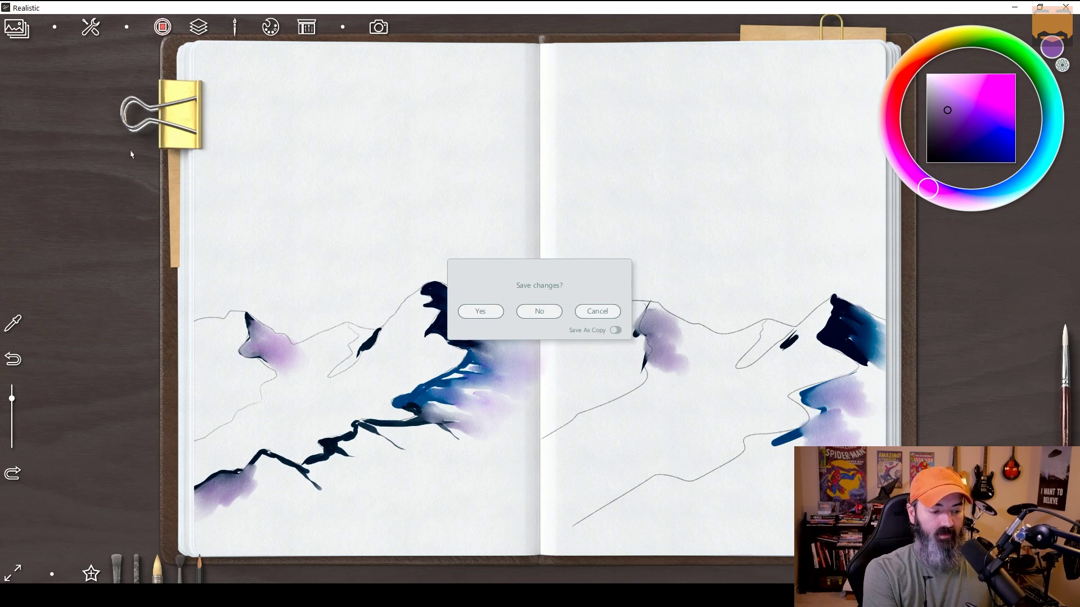
pyautogui.click(538, 312)
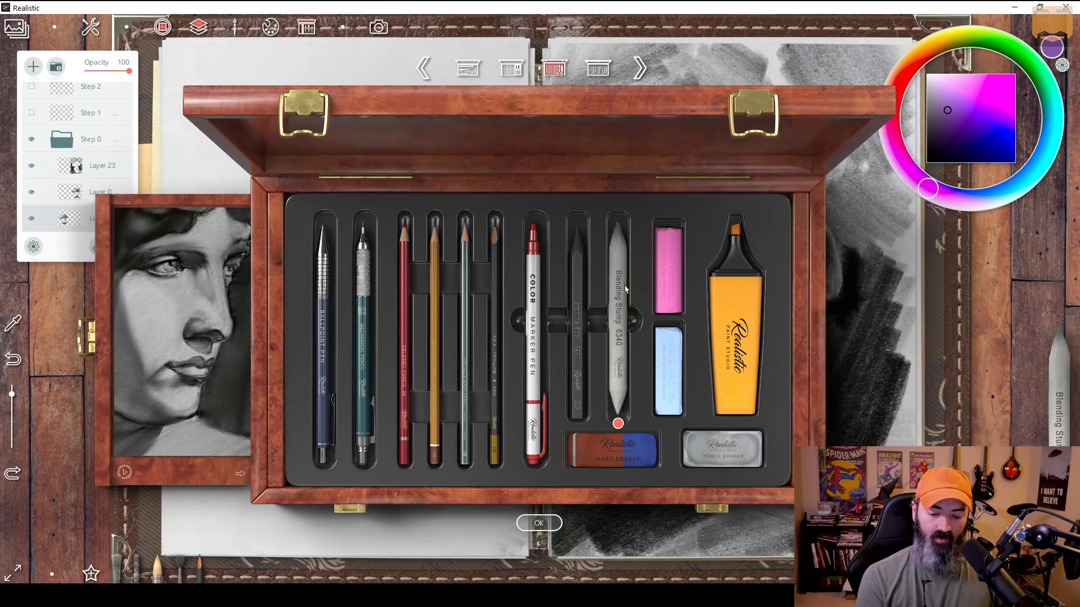
# Test Blending Stump smudges along the left mushroom cap's upper-right edge, then undo them all
pyautogui.click(620, 294)
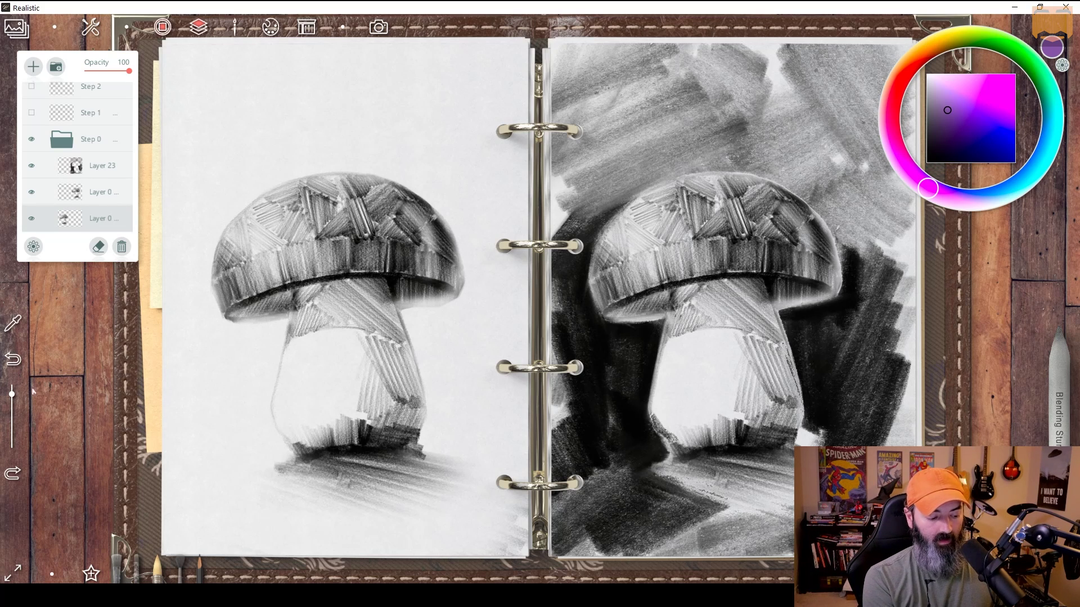
pyautogui.moveTo(394, 188)
pyautogui.mouseDown()
pyautogui.moveTo(480, 162)
pyautogui.moveTo(426, 230)
pyautogui.moveTo(500, 189)
pyautogui.moveTo(410, 214)
pyautogui.moveTo(349, 189)
pyautogui.moveTo(405, 161)
pyautogui.moveTo(326, 157)
pyautogui.moveTo(362, 170)
pyautogui.moveTo(366, 144)
pyautogui.moveTo(376, 210)
pyautogui.moveTo(487, 104)
pyautogui.moveTo(396, 249)
pyautogui.moveTo(563, 159)
pyautogui.moveTo(454, 239)
pyautogui.moveTo(455, 269)
pyautogui.moveTo(438, 200)
pyautogui.moveTo(366, 225)
pyautogui.mouseUp()
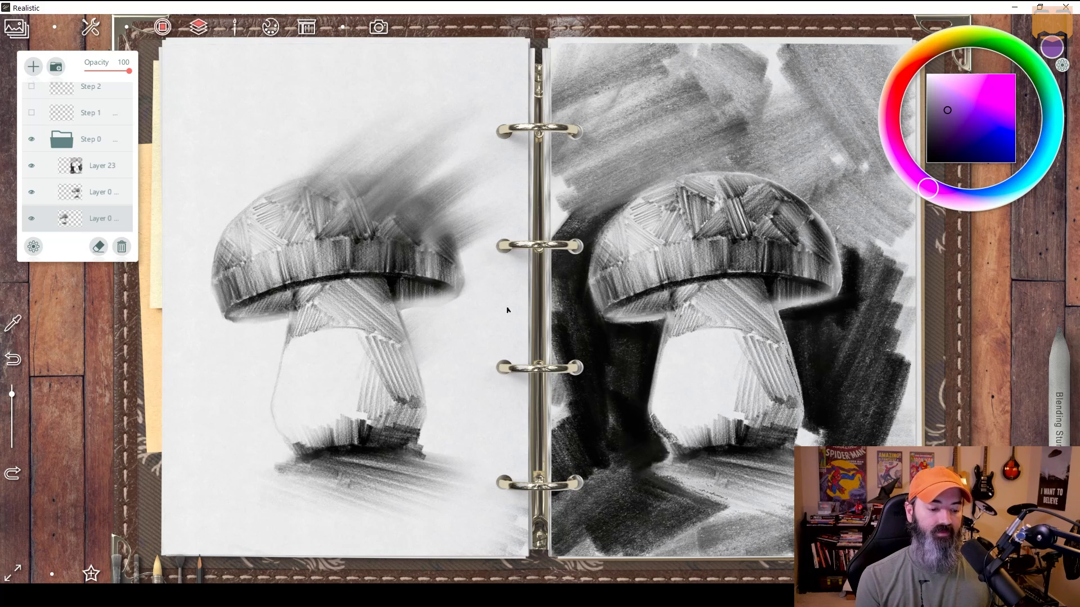
pyautogui.hotkey('ctrl', 'z')
pyautogui.hotkey('ctrl', 'z')
pyautogui.hotkey('ctrl', 'z')
pyautogui.hotkey('ctrl', 'z')
pyautogui.hotkey('ctrl', 'z')
pyautogui.hotkey('ctrl', 'z')
pyautogui.hotkey('ctrl', 'z')
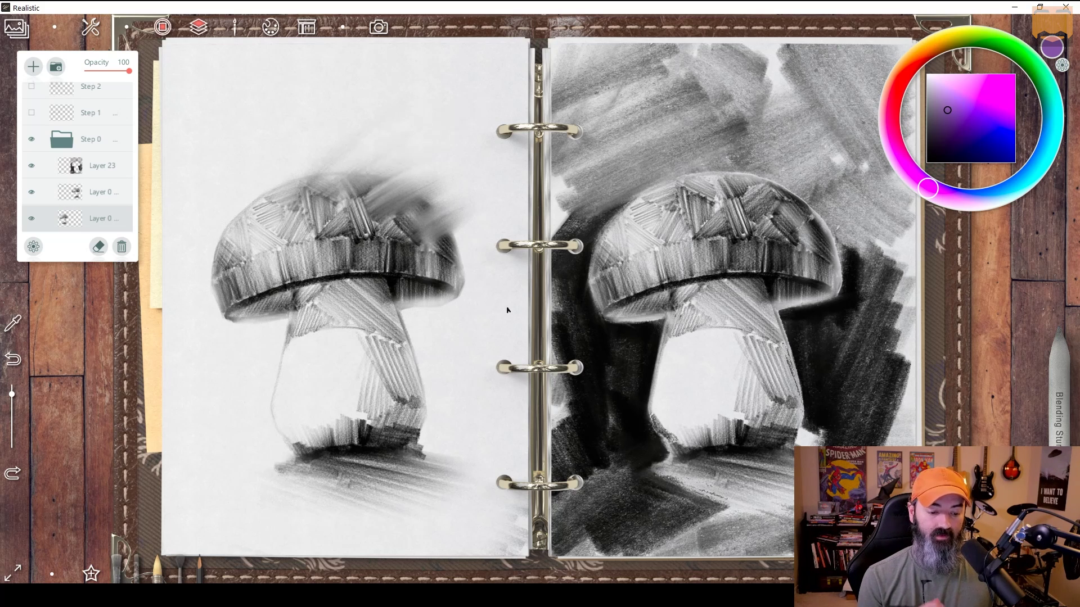
pyautogui.hotkey('ctrl', 'z')
pyautogui.hotkey('ctrl', 'z')
pyautogui.hotkey('ctrl', 'z')
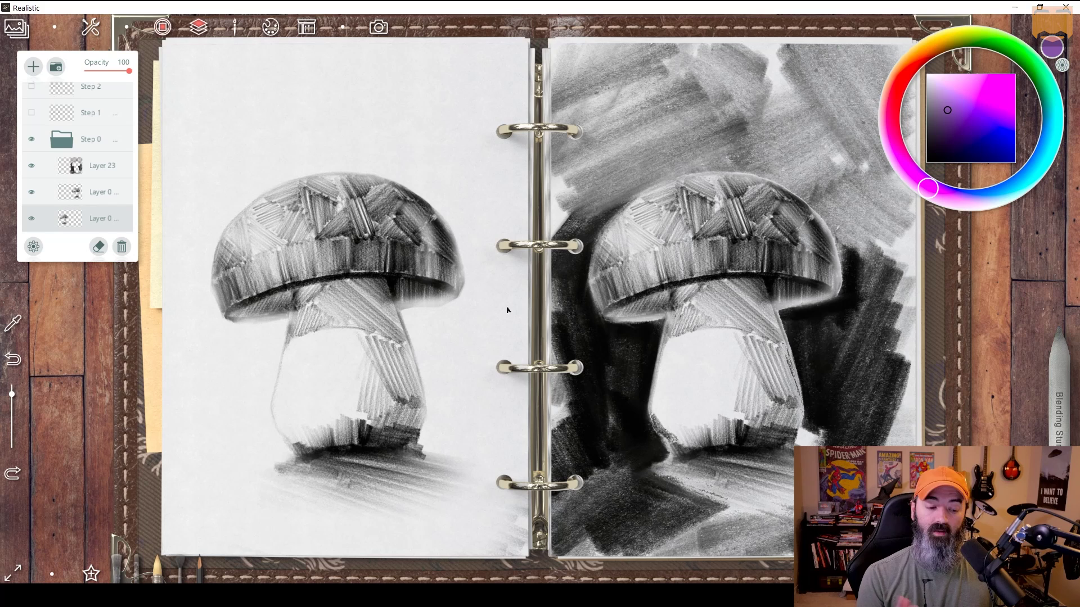
pyautogui.moveTo(383, 179)
pyautogui.mouseDown()
pyautogui.moveTo(405, 203)
pyautogui.moveTo(440, 199)
pyautogui.moveTo(435, 252)
pyautogui.mouseUp()
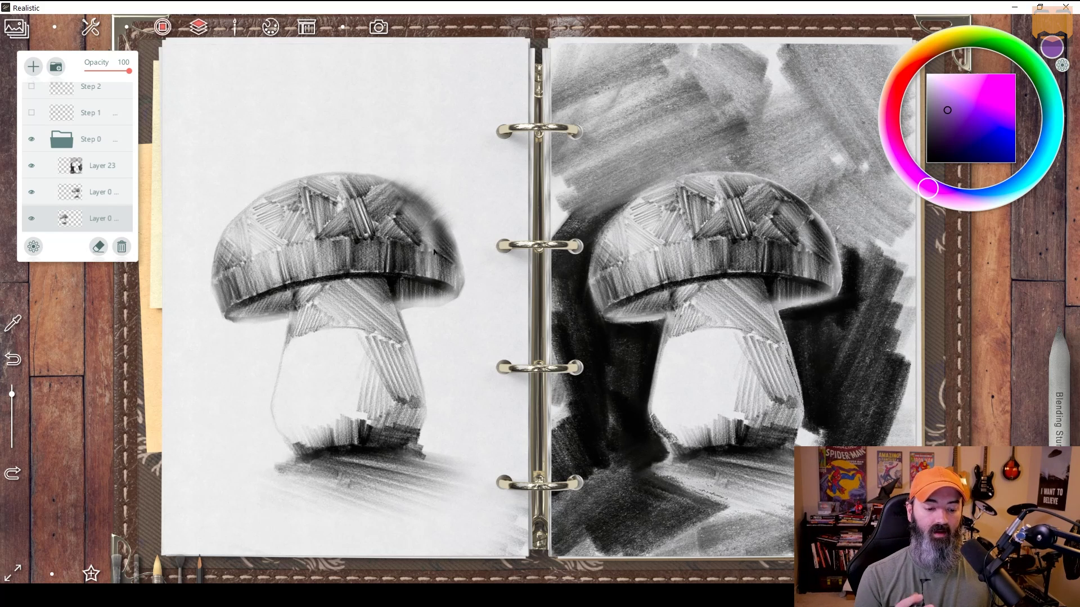
pyautogui.hotkey('ctrl', 'z')
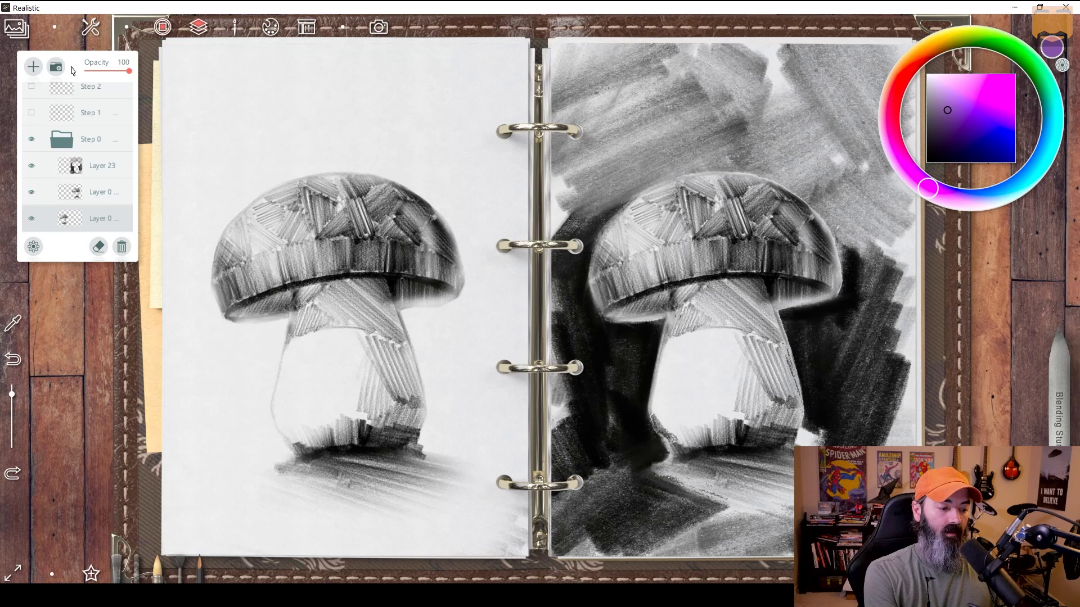
# Discard the mushroom project and create an oil painting 'Great Drawing' on the wide landscape easel canvas
pyautogui.click(15, 27)
pyautogui.click(541, 310)
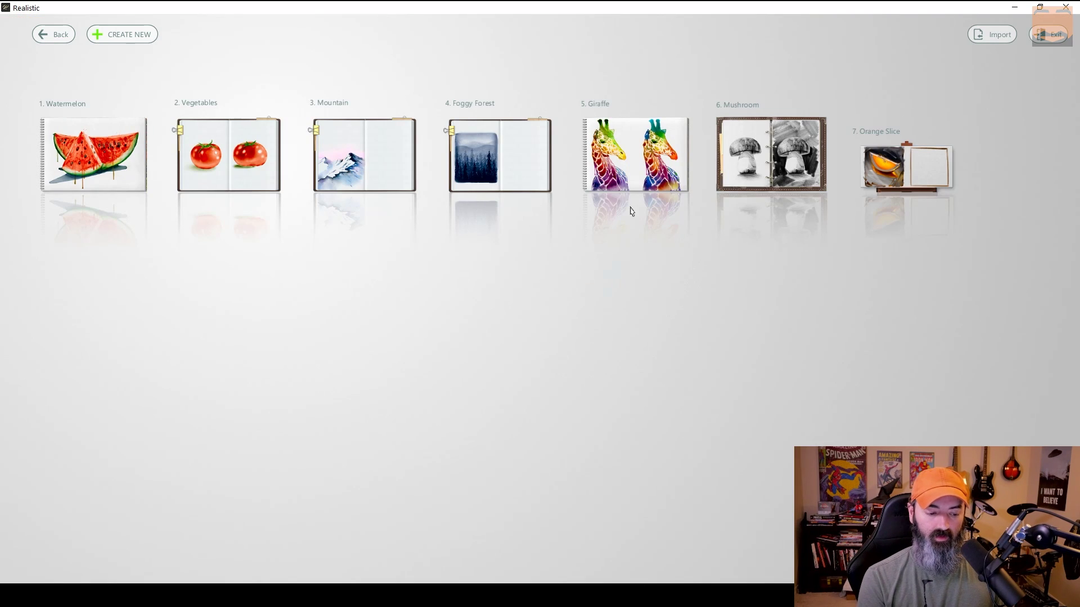
pyautogui.click(119, 35)
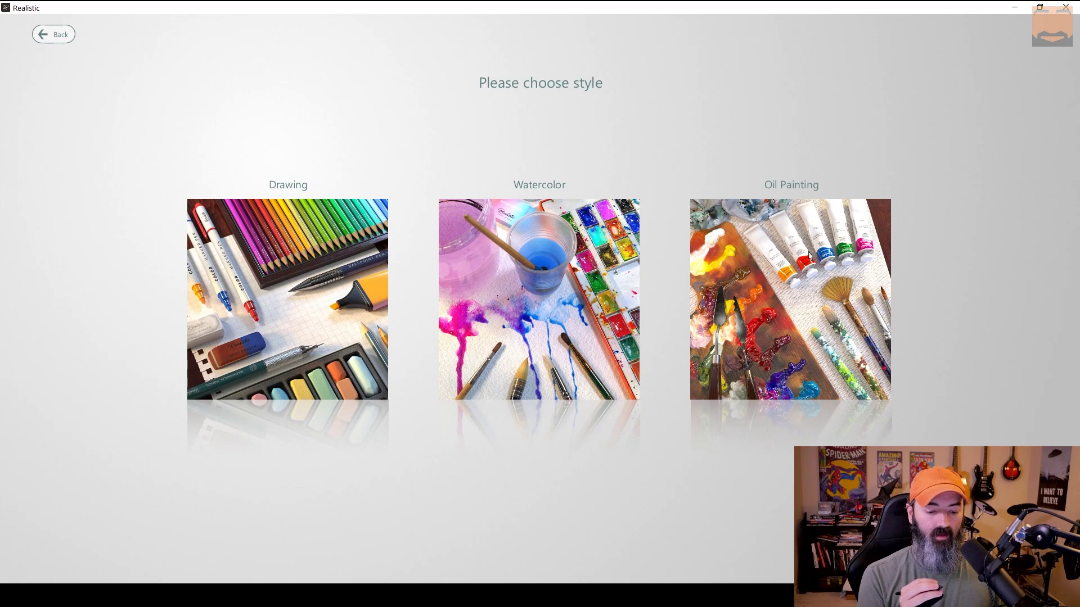
pyautogui.click(792, 255)
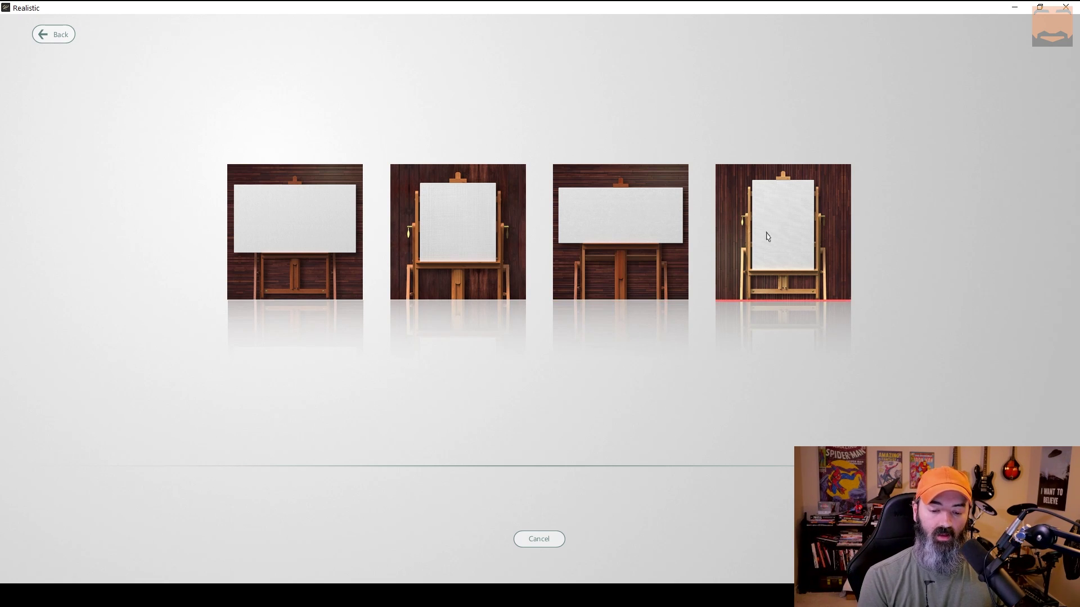
pyautogui.click(324, 220)
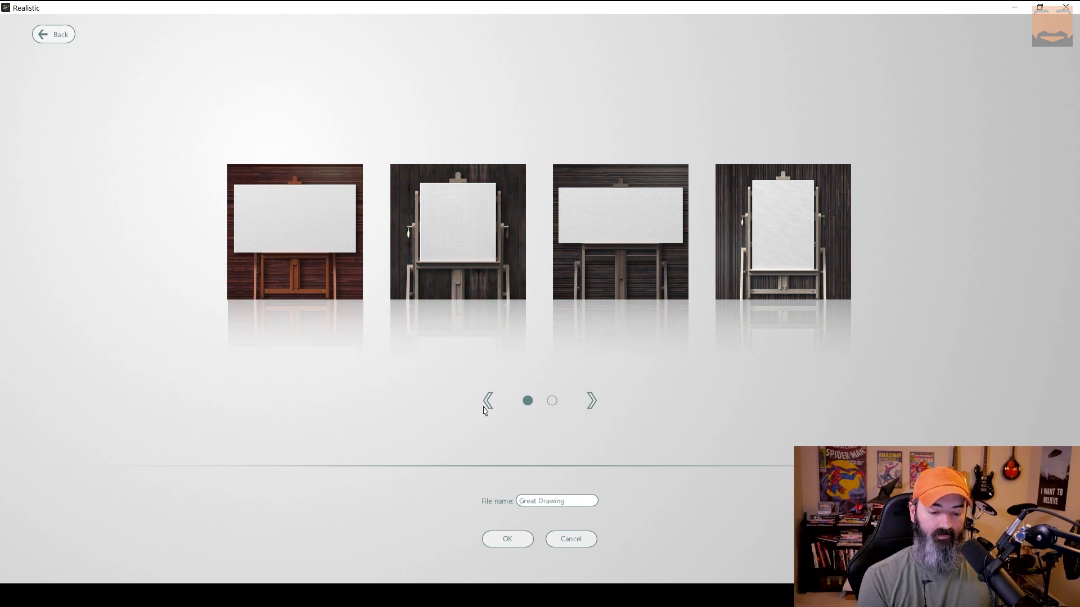
pyautogui.click(507, 539)
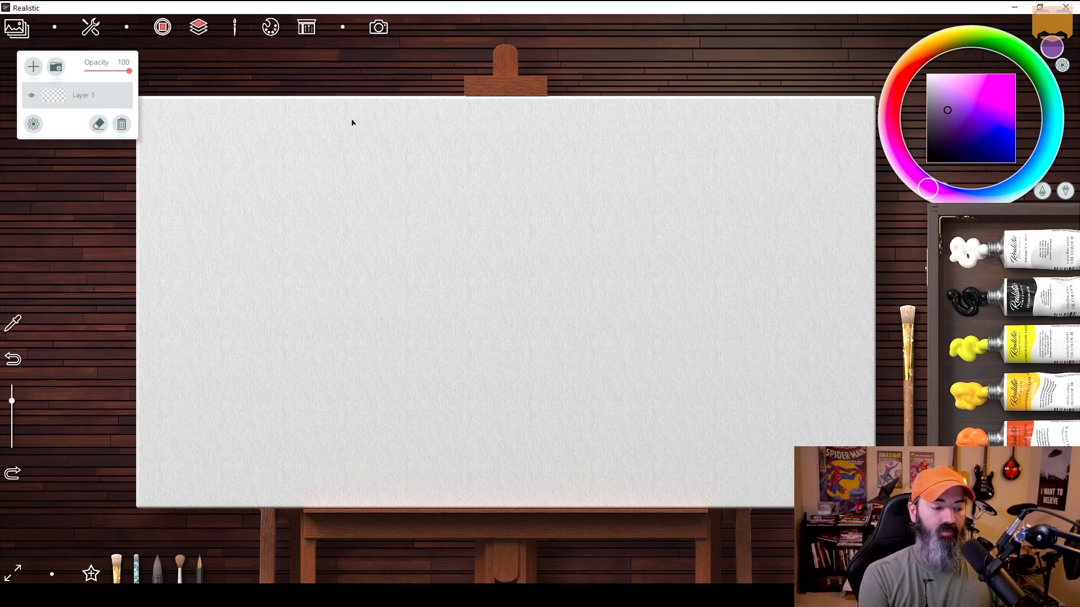
# Look through the keyboard shortcuts and paint-tube sets, then pick a brighter purple
pyautogui.click(91, 27)
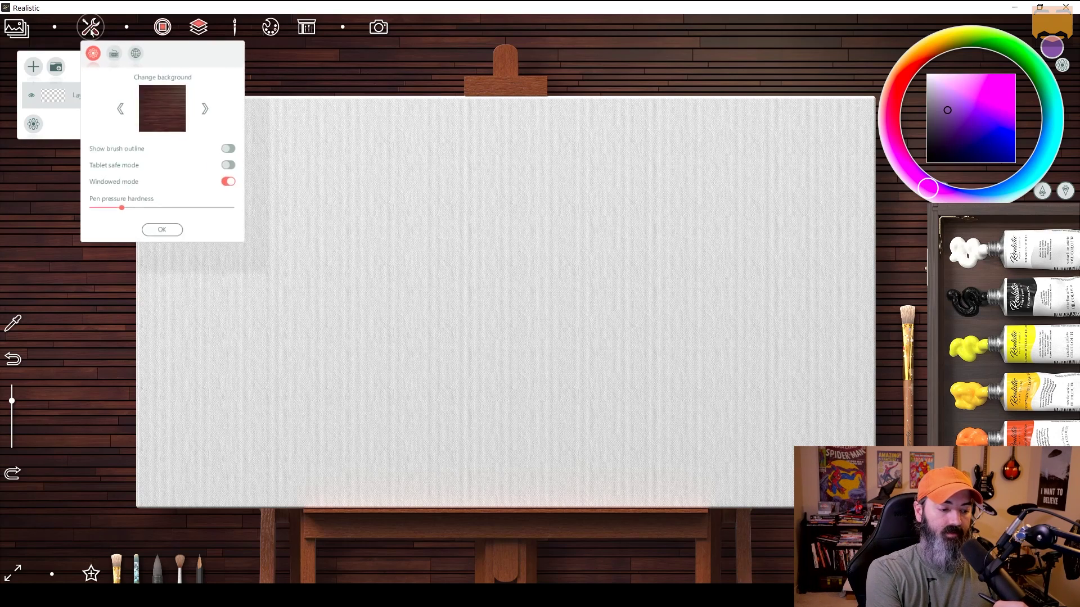
pyautogui.click(118, 56)
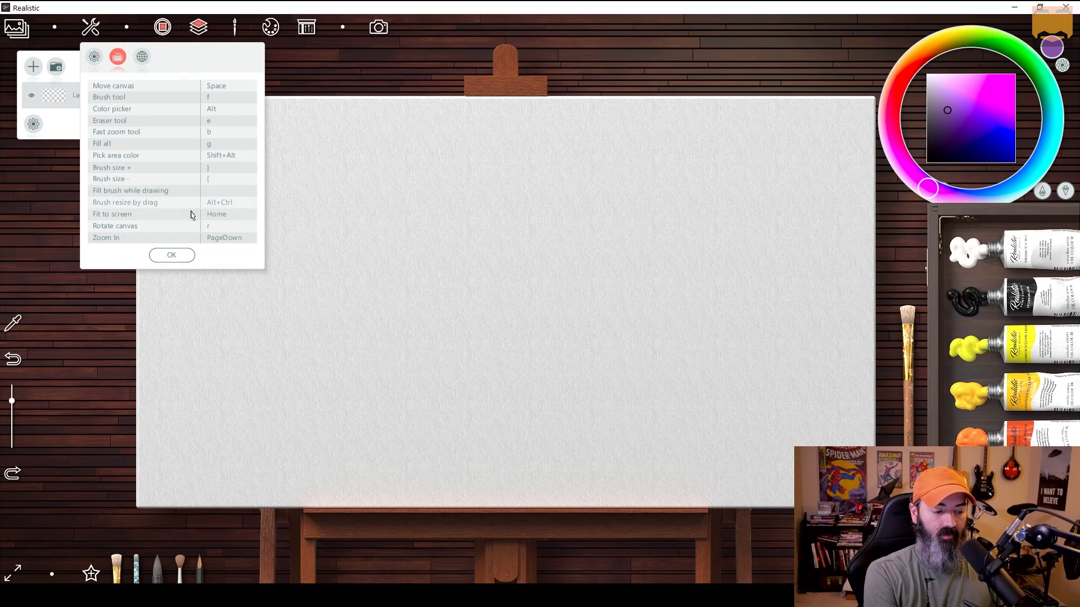
pyautogui.click(171, 255)
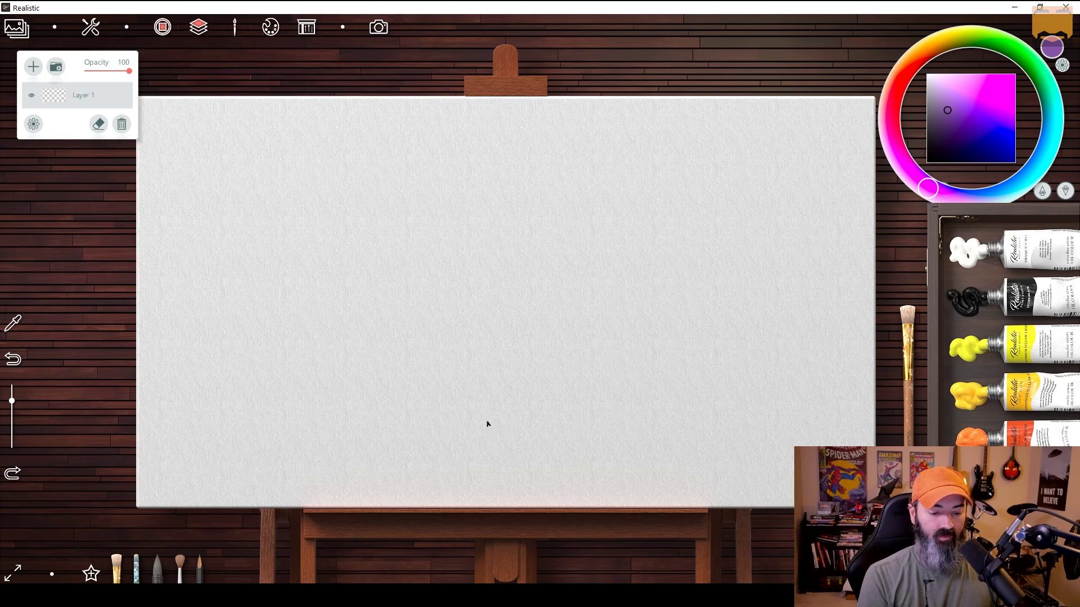
pyautogui.click(1066, 194)
pyautogui.click(1067, 194)
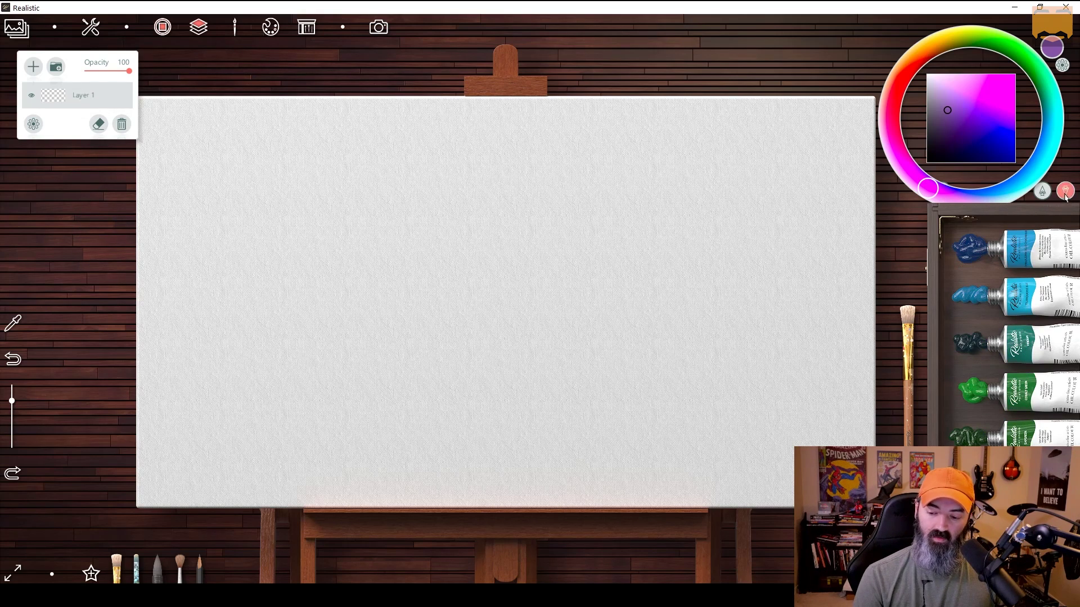
pyautogui.click(1066, 194)
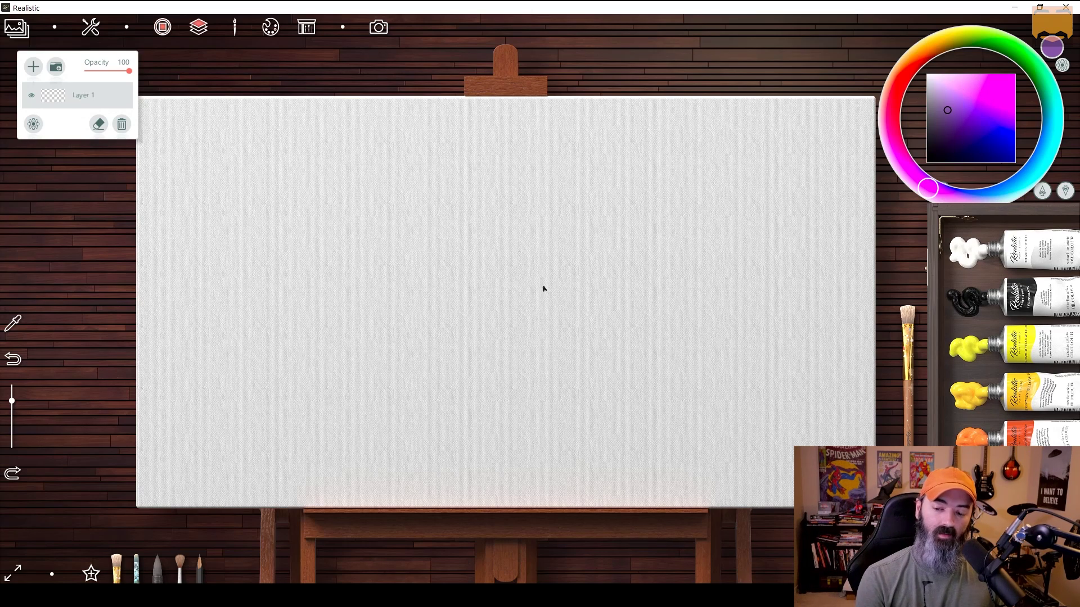
pyautogui.click(967, 105)
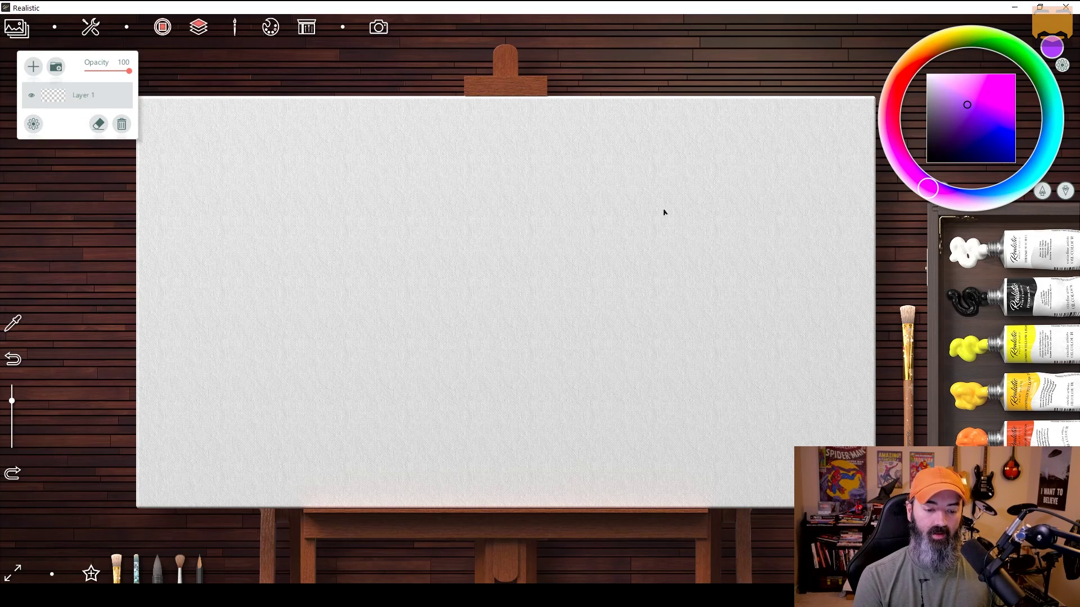
# Hide the layers panel and paint-tube rack, and shrink the colour wheel slightly
pyautogui.click(162, 27)
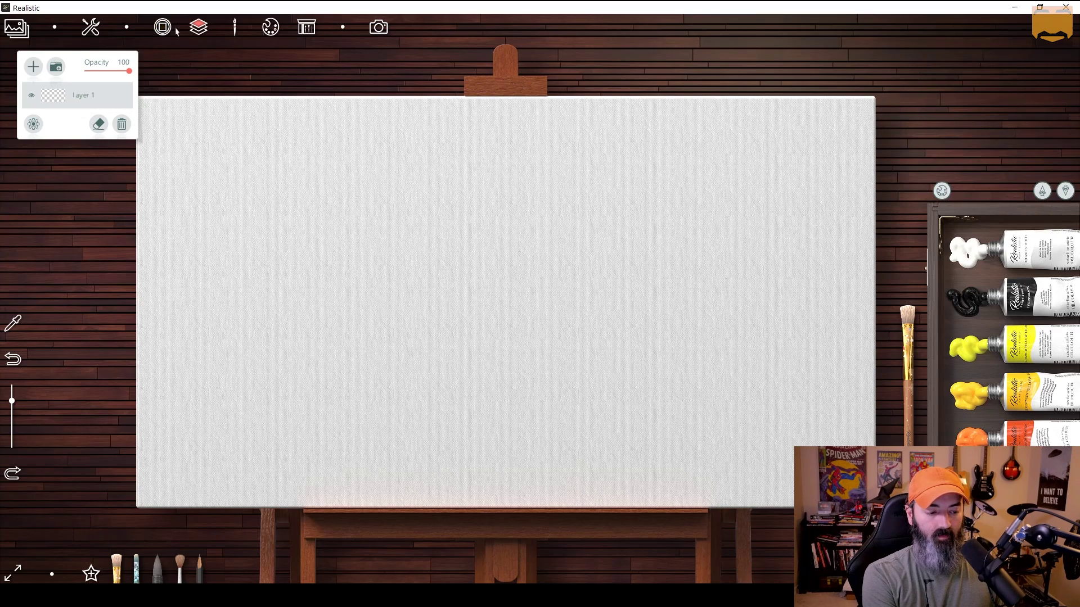
pyautogui.click(199, 27)
pyautogui.click(263, 27)
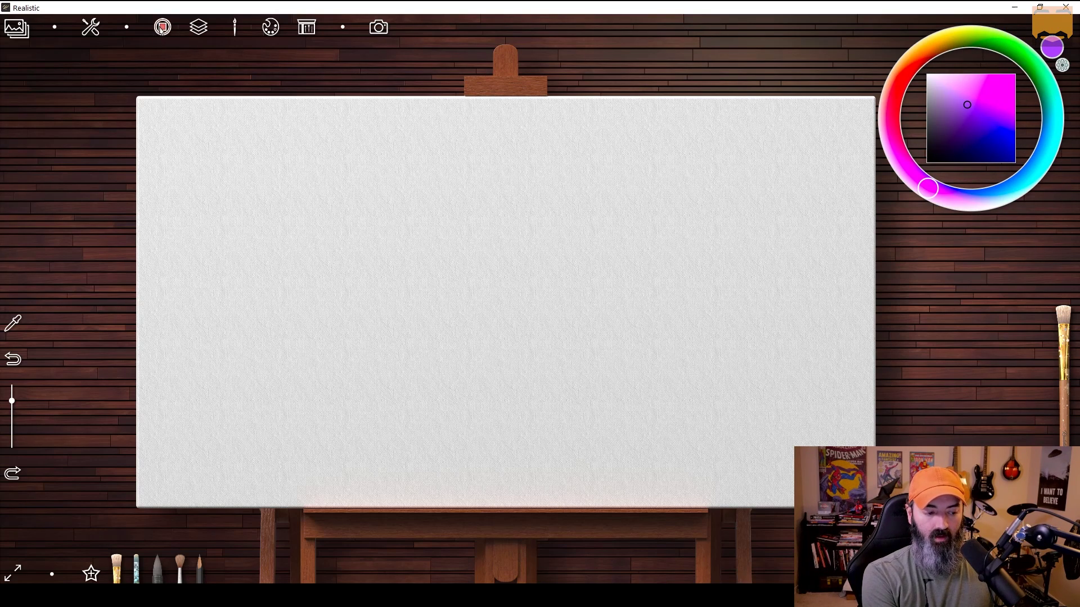
pyautogui.click(162, 27)
pyautogui.click(163, 27)
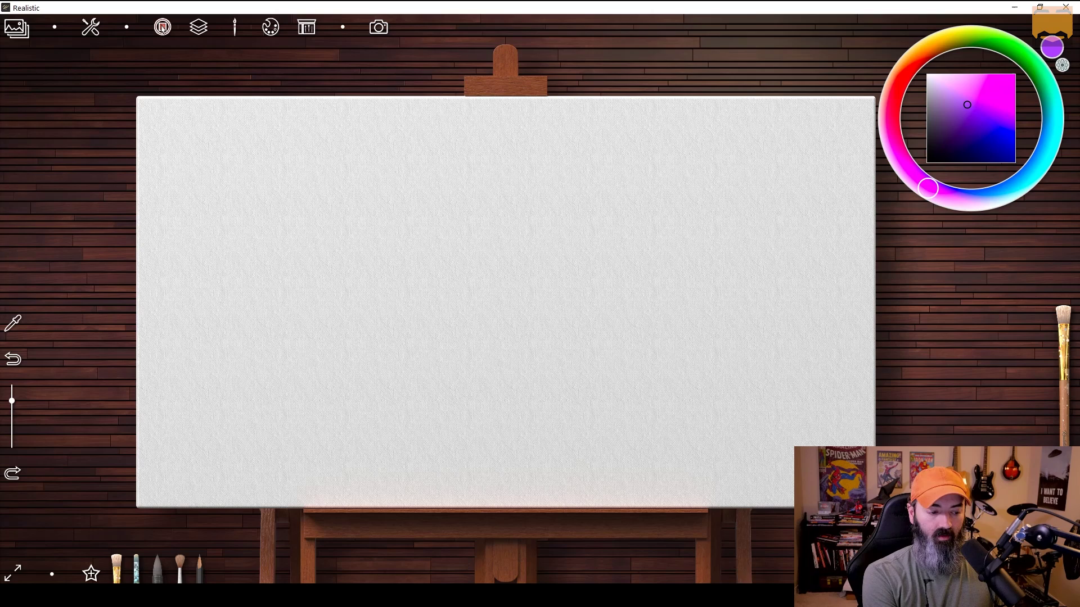
pyautogui.click(1062, 65)
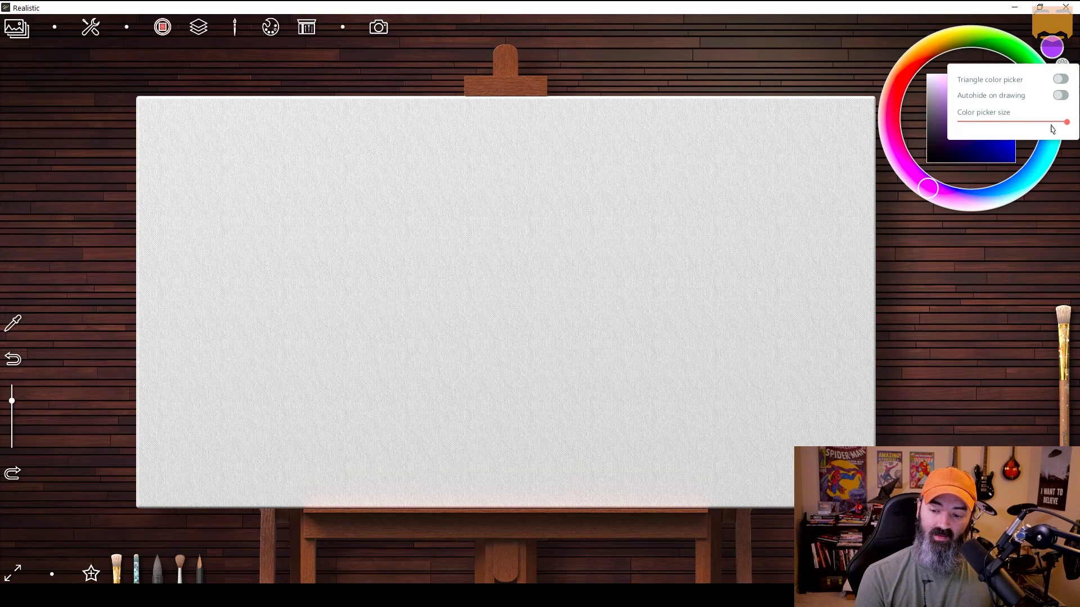
pyautogui.moveTo(1066, 122)
pyautogui.mouseDown()
pyautogui.moveTo(976, 123)
pyautogui.moveTo(1067, 124)
pyautogui.moveTo(1050, 122)
pyautogui.mouseUp()
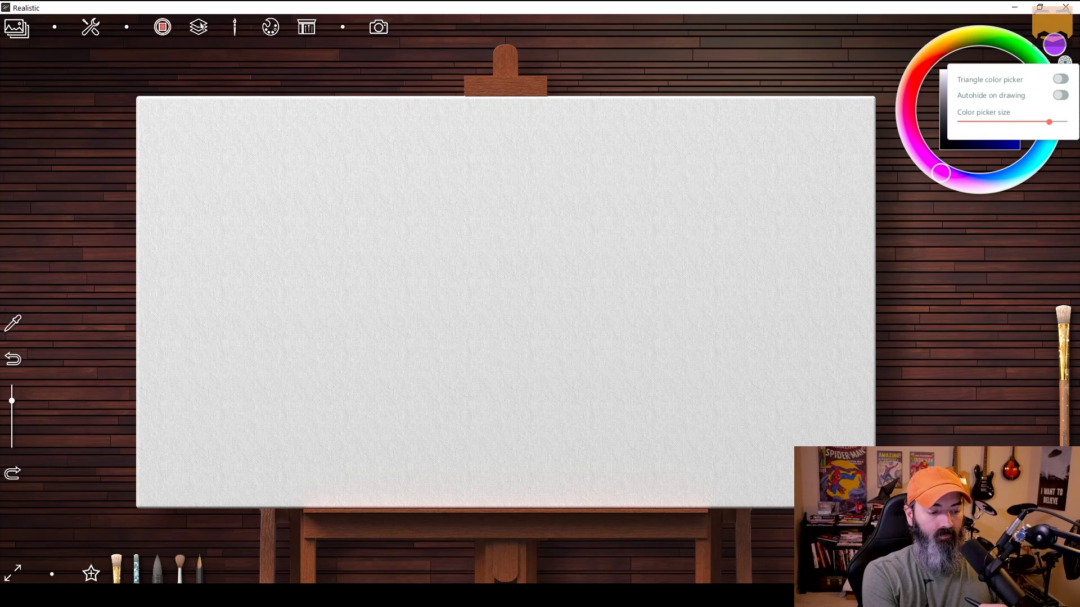
# Open the Layers panel to add Layer 2 and Layer 3 above Layer 1
pyautogui.click(200, 26)
pyautogui.click(201, 28)
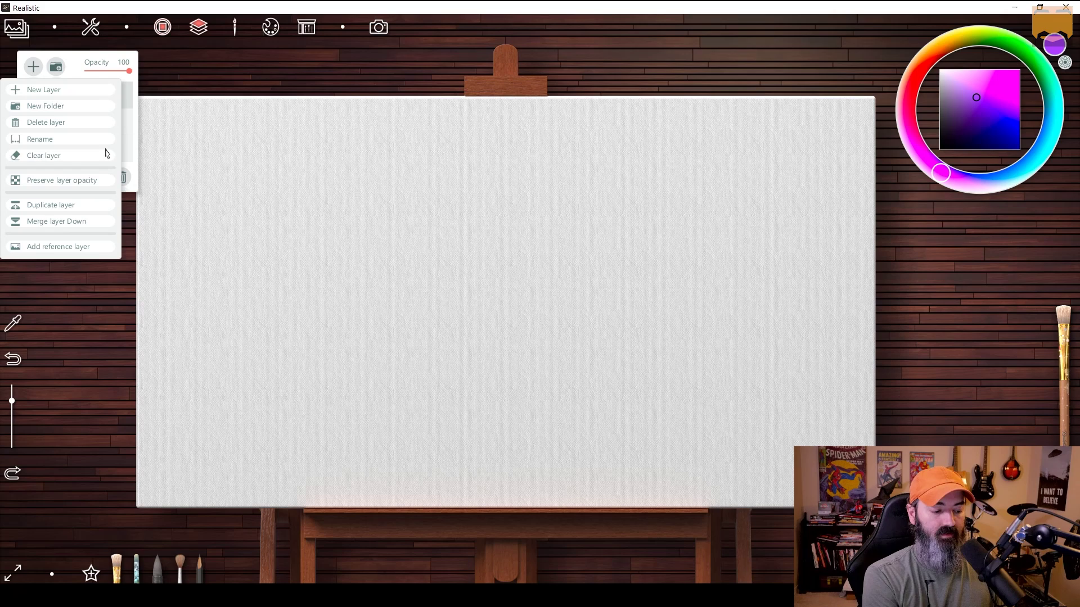
pyautogui.click(243, 238)
pyautogui.click(235, 27)
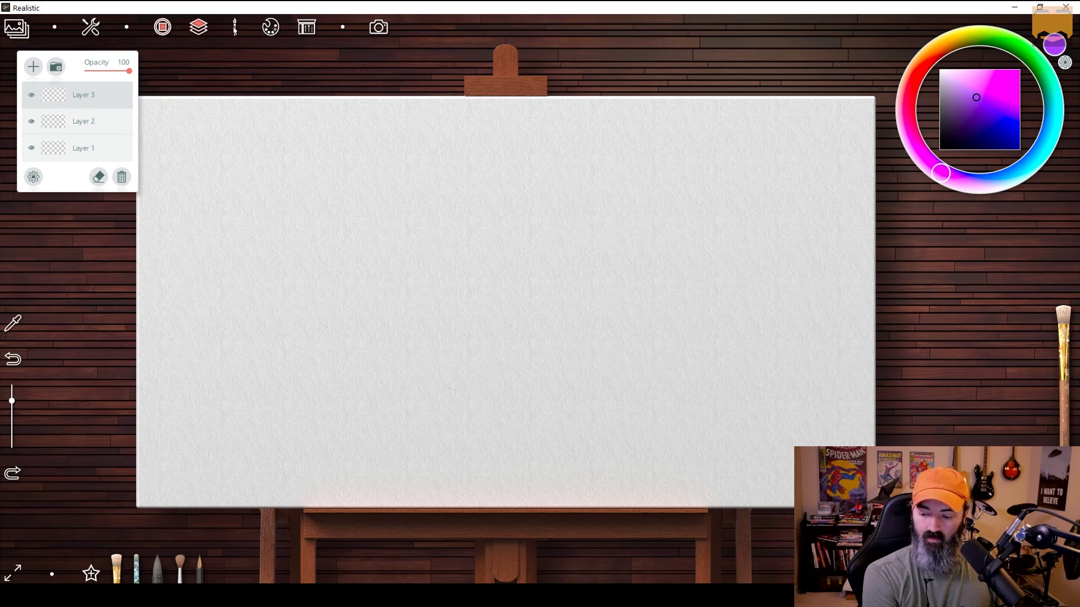
# Wipe the wooden mixing palette clean and lay down a yellow stroke on it
pyautogui.click(271, 27)
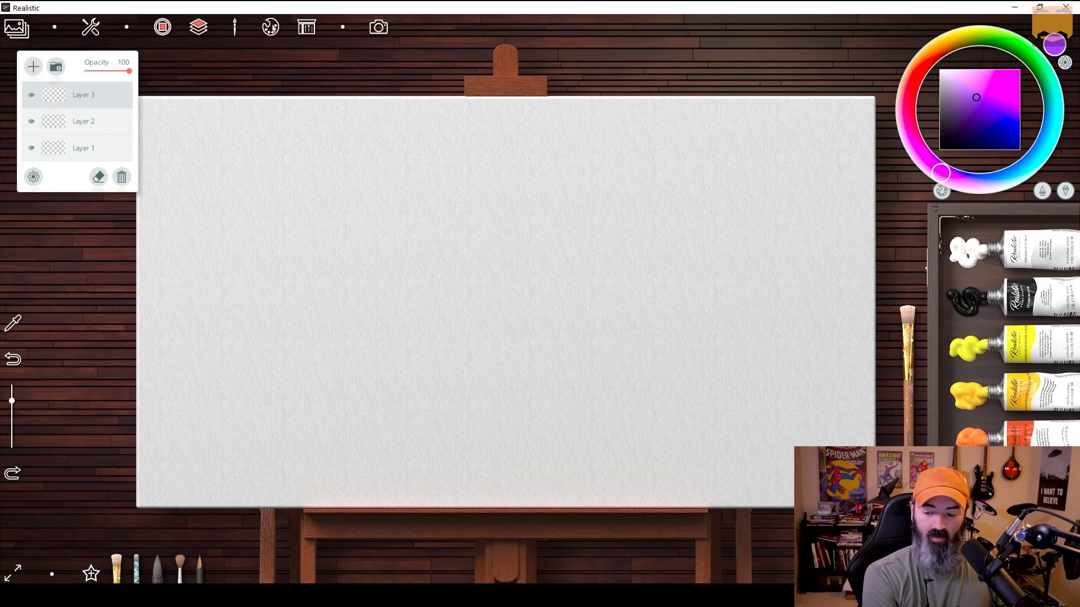
pyautogui.click(949, 192)
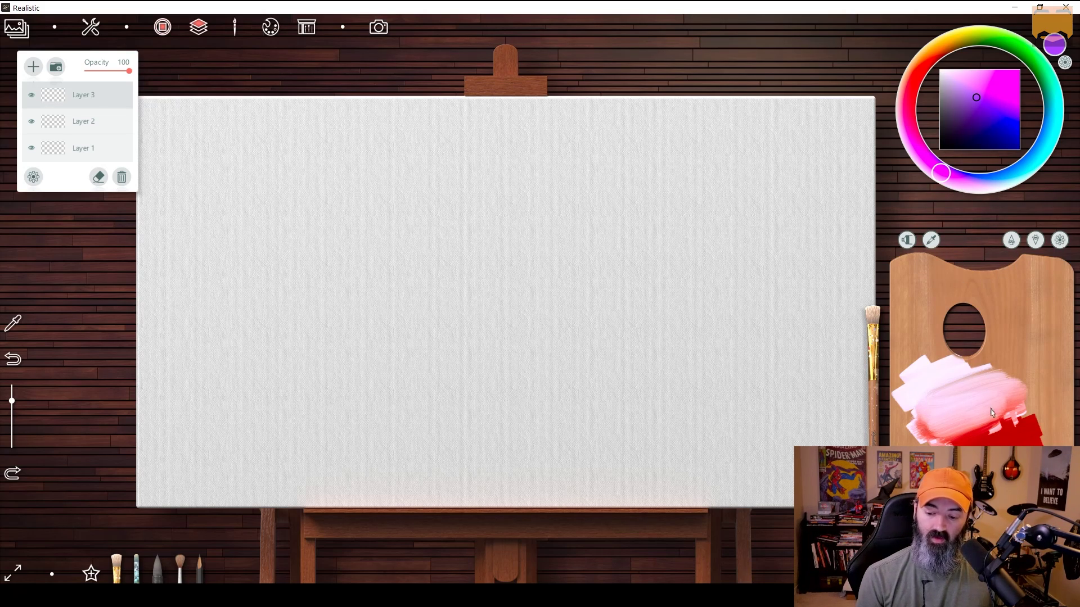
pyautogui.click(1059, 240)
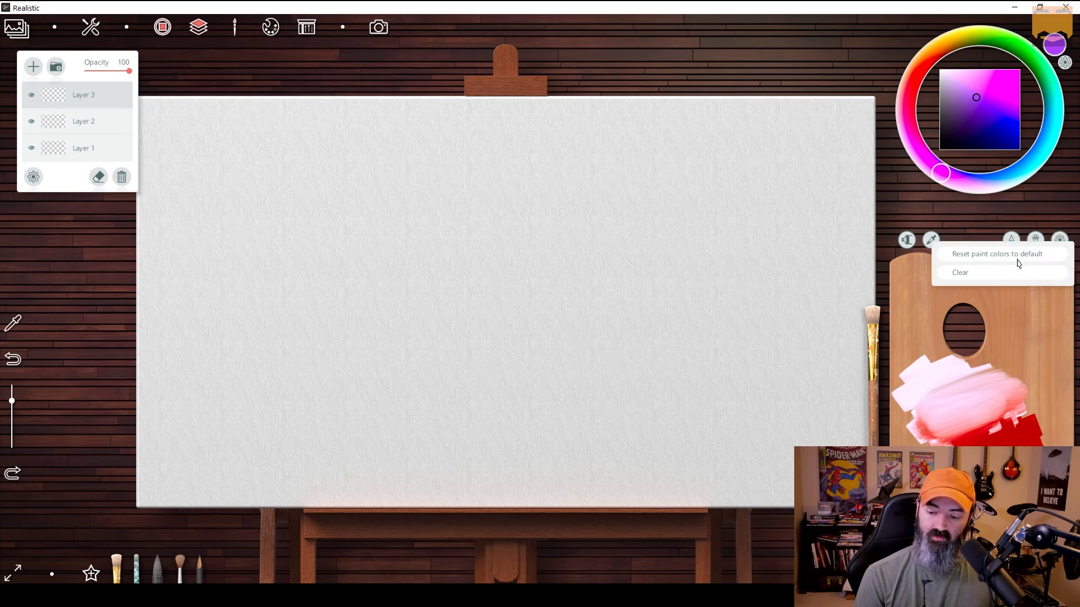
pyautogui.click(1038, 273)
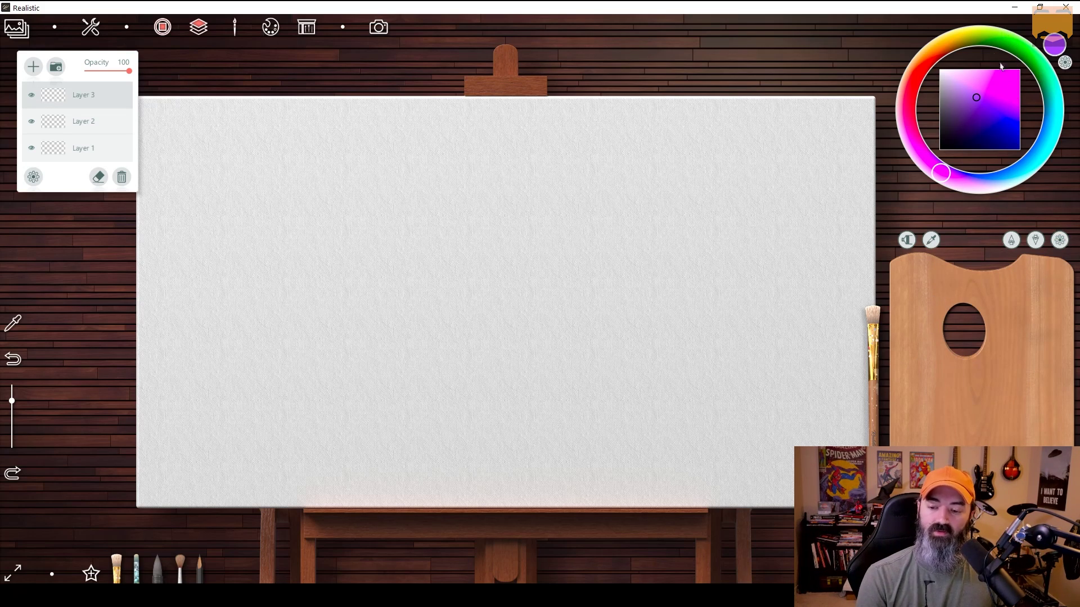
pyautogui.click(965, 37)
pyautogui.moveTo(986, 85); pyautogui.dragTo(994, 70)
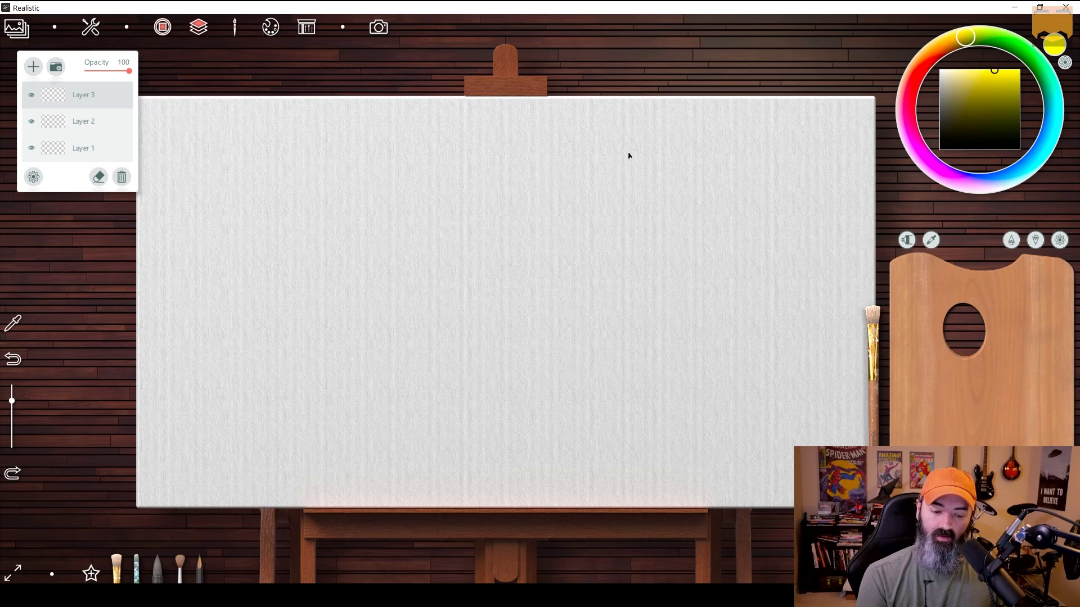
pyautogui.moveTo(947, 392)
pyautogui.mouseDown()
pyautogui.moveTo(920, 414)
pyautogui.moveTo(937, 418)
pyautogui.moveTo(977, 384)
pyautogui.moveTo(999, 388)
pyautogui.moveTo(981, 405)
pyautogui.moveTo(916, 425)
pyautogui.mouseUp()
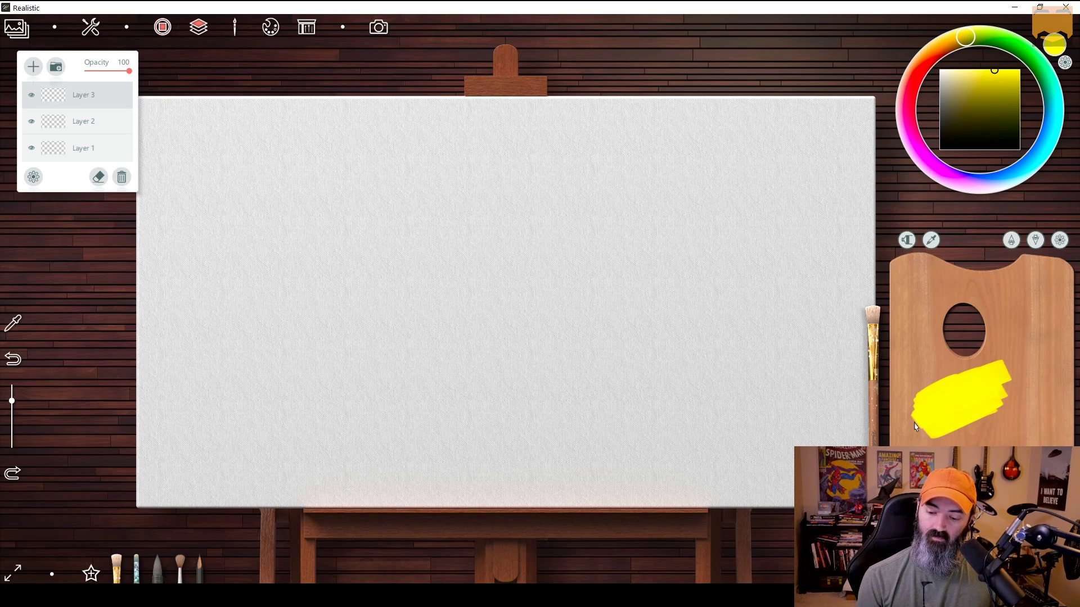
# Mix a darker cyan below the yellow, test a cyan arc, then undo it and delete Layer 3
pyautogui.click(1034, 163)
pyautogui.click(991, 86)
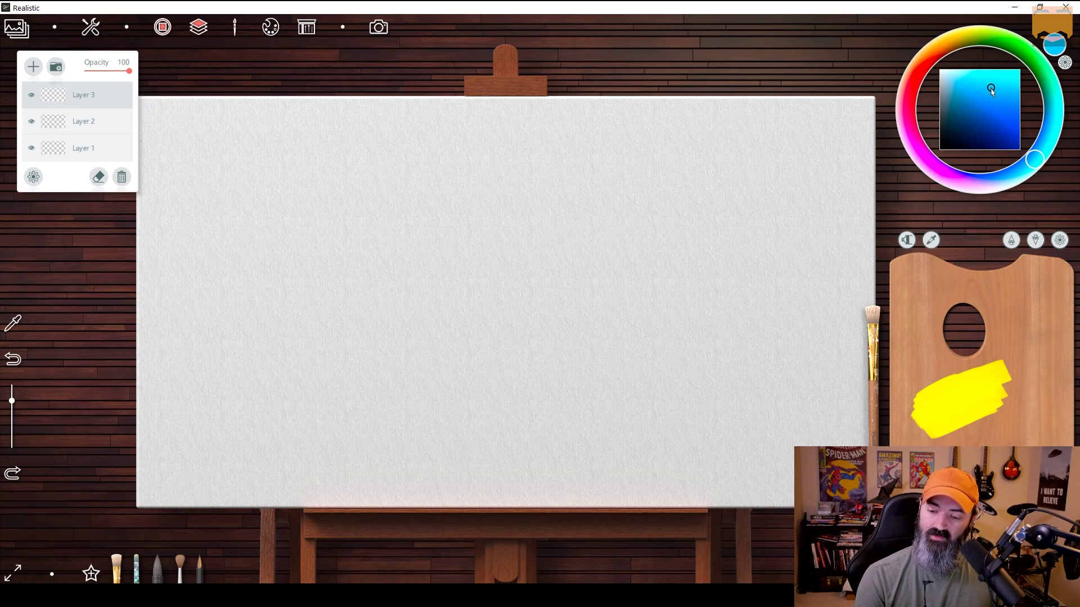
pyautogui.moveTo(997, 445)
pyautogui.mouseDown()
pyautogui.moveTo(973, 433)
pyautogui.moveTo(997, 419)
pyautogui.moveTo(996, 403)
pyautogui.moveTo(951, 421)
pyautogui.moveTo(936, 413)
pyautogui.moveTo(1001, 396)
pyautogui.moveTo(942, 412)
pyautogui.moveTo(977, 393)
pyautogui.moveTo(971, 401)
pyautogui.moveTo(998, 400)
pyautogui.moveTo(977, 407)
pyautogui.moveTo(1001, 397)
pyautogui.moveTo(954, 437)
pyautogui.moveTo(939, 424)
pyautogui.moveTo(993, 407)
pyautogui.moveTo(981, 419)
pyautogui.moveTo(993, 404)
pyautogui.moveTo(948, 423)
pyautogui.moveTo(948, 432)
pyautogui.moveTo(980, 403)
pyautogui.moveTo(987, 416)
pyautogui.moveTo(971, 405)
pyautogui.moveTo(955, 440)
pyautogui.moveTo(992, 396)
pyautogui.moveTo(972, 430)
pyautogui.moveTo(979, 403)
pyautogui.mouseUp()
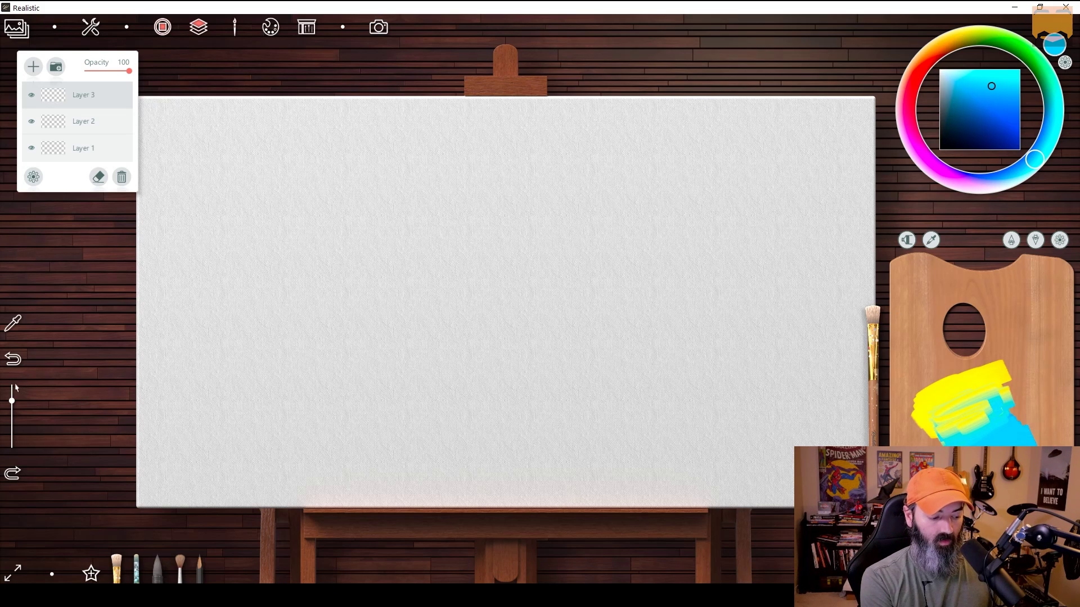
pyautogui.moveTo(12, 400); pyautogui.dragTo(11, 382)
pyautogui.moveTo(494, 302)
pyautogui.mouseDown()
pyautogui.moveTo(596, 230)
pyautogui.moveTo(677, 209)
pyautogui.mouseUp()
pyautogui.hotkey('ctrl', 'z')
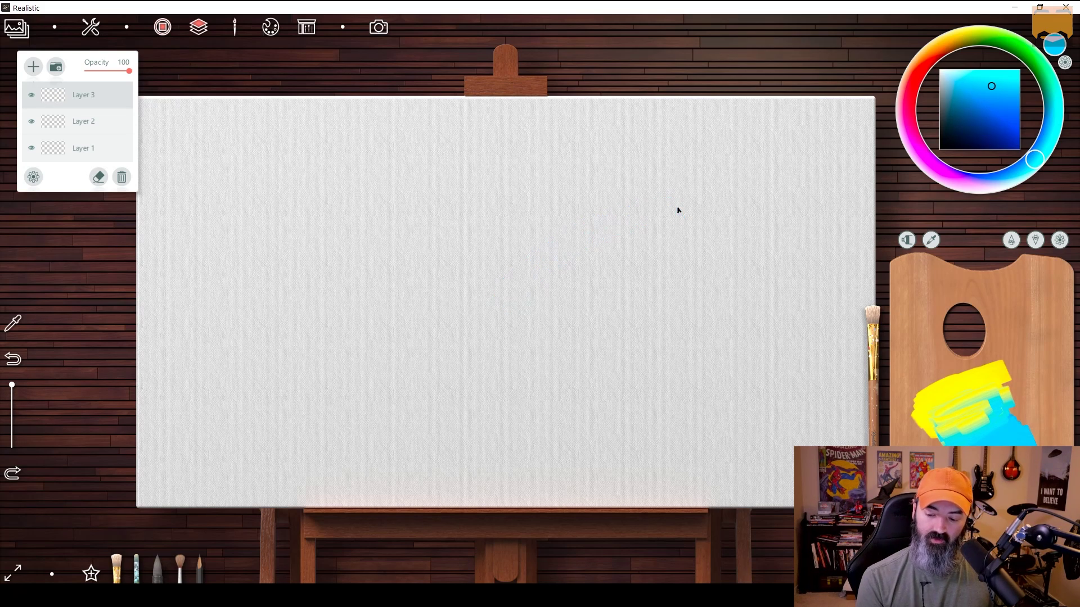
pyautogui.hotkey('ctrl', 'z')
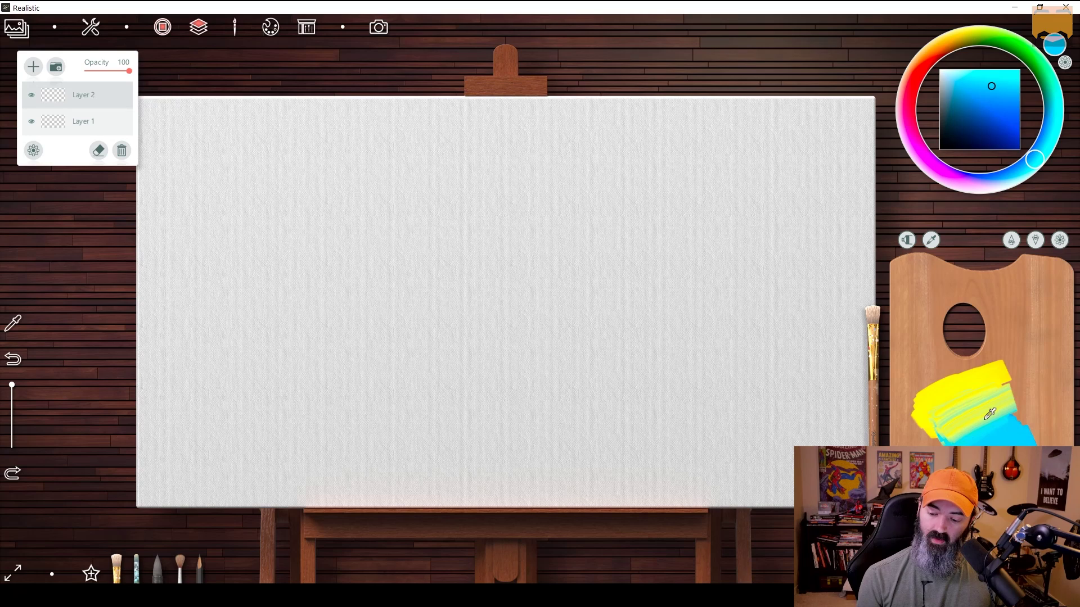
# Paint yellow-cyan strokes across the canvas and layer sampled light green over the cyan edge
pyautogui.moveTo(548, 301)
pyautogui.mouseDown()
pyautogui.moveTo(632, 251)
pyautogui.moveTo(748, 243)
pyautogui.mouseUp()
pyautogui.moveTo(637, 274)
pyautogui.mouseDown()
pyautogui.moveTo(583, 294)
pyautogui.moveTo(685, 244)
pyautogui.moveTo(655, 273)
pyautogui.moveTo(608, 274)
pyautogui.moveTo(670, 239)
pyautogui.moveTo(681, 259)
pyautogui.moveTo(611, 298)
pyautogui.moveTo(719, 238)
pyautogui.moveTo(677, 246)
pyautogui.moveTo(646, 292)
pyautogui.moveTo(659, 234)
pyautogui.moveTo(615, 275)
pyautogui.moveTo(640, 281)
pyautogui.moveTo(669, 253)
pyautogui.moveTo(623, 255)
pyautogui.moveTo(674, 230)
pyautogui.moveTo(603, 249)
pyautogui.moveTo(590, 295)
pyautogui.moveTo(652, 289)
pyautogui.mouseUp()
pyautogui.keyDown('alt'); pyautogui.click(656, 248); pyautogui.keyUp('alt')
pyautogui.keyDown('alt'); pyautogui.click(647, 248); pyautogui.keyUp('alt')
pyautogui.keyDown('alt'); pyautogui.click(607, 242); pyautogui.keyUp('alt')
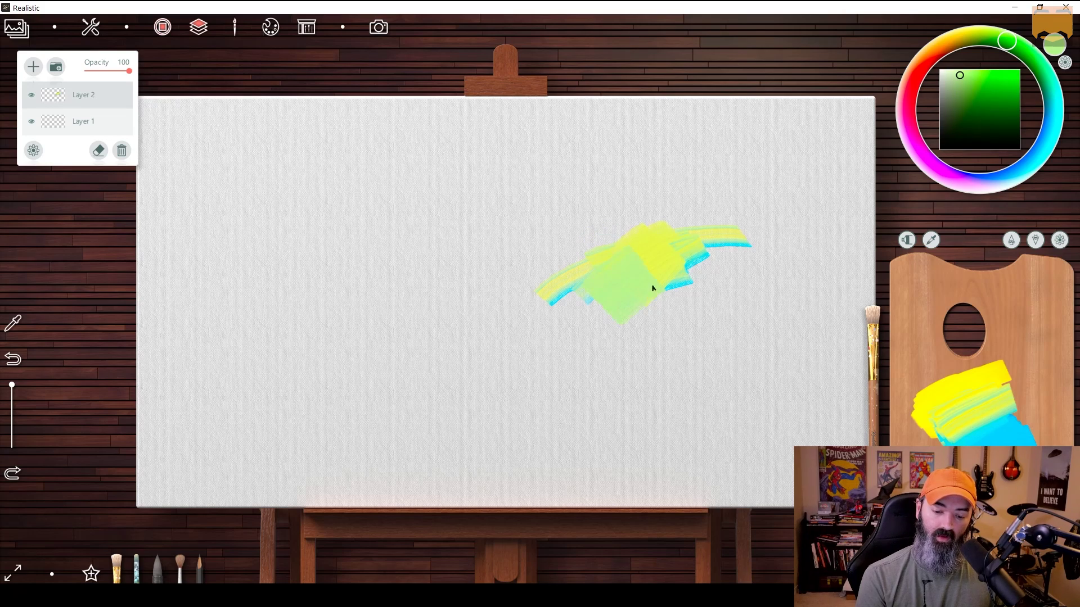
pyautogui.moveTo(699, 245); pyautogui.dragTo(661, 300)
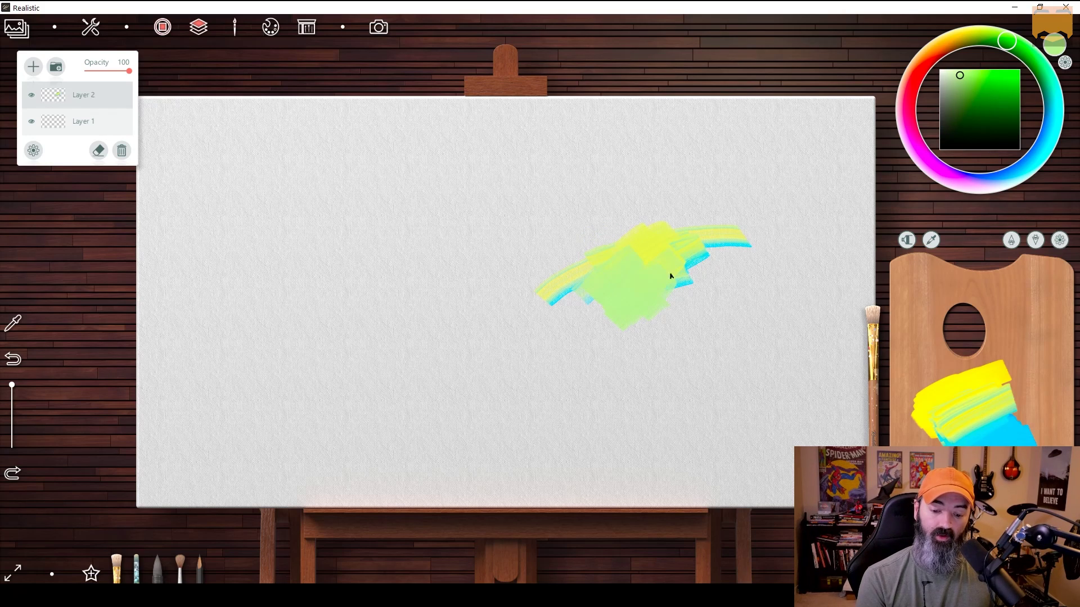
# Dab sampled cyan into the patch centre and undo the stray light-green strokes to its left
pyautogui.keyDown('alt'); pyautogui.click(711, 252); pyautogui.keyUp('alt')
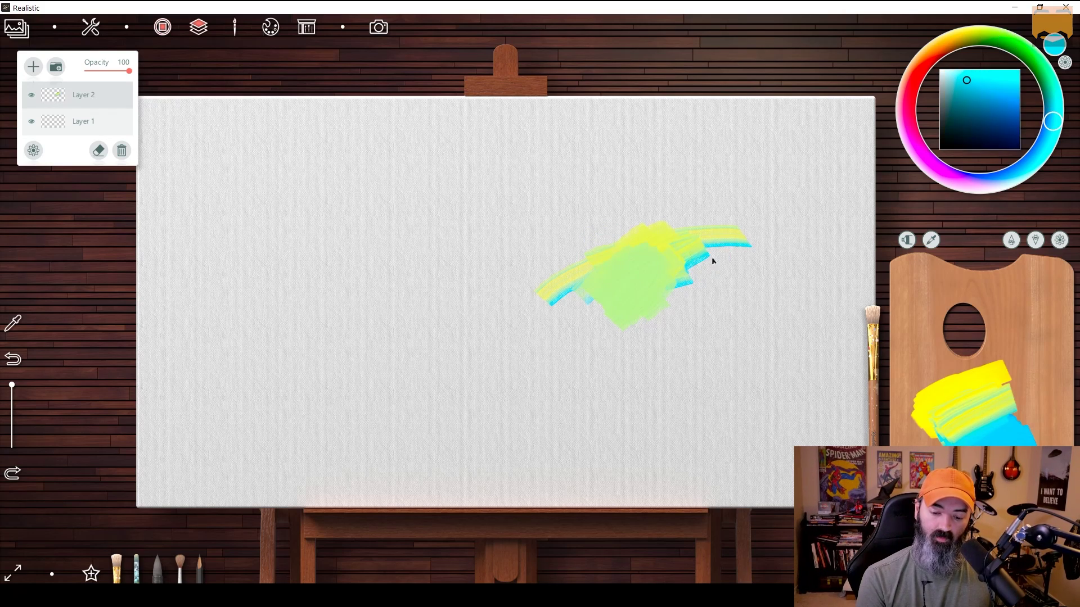
pyautogui.moveTo(653, 263)
pyautogui.mouseDown()
pyautogui.moveTo(598, 321)
pyautogui.moveTo(640, 317)
pyautogui.moveTo(632, 278)
pyautogui.moveTo(616, 288)
pyautogui.moveTo(650, 271)
pyautogui.moveTo(633, 302)
pyautogui.moveTo(608, 290)
pyautogui.moveTo(667, 283)
pyautogui.moveTo(618, 291)
pyautogui.moveTo(653, 272)
pyautogui.moveTo(658, 288)
pyautogui.moveTo(680, 231)
pyautogui.moveTo(655, 258)
pyautogui.mouseUp()
pyautogui.keyDown('alt'); pyautogui.click(629, 292); pyautogui.keyUp('alt')
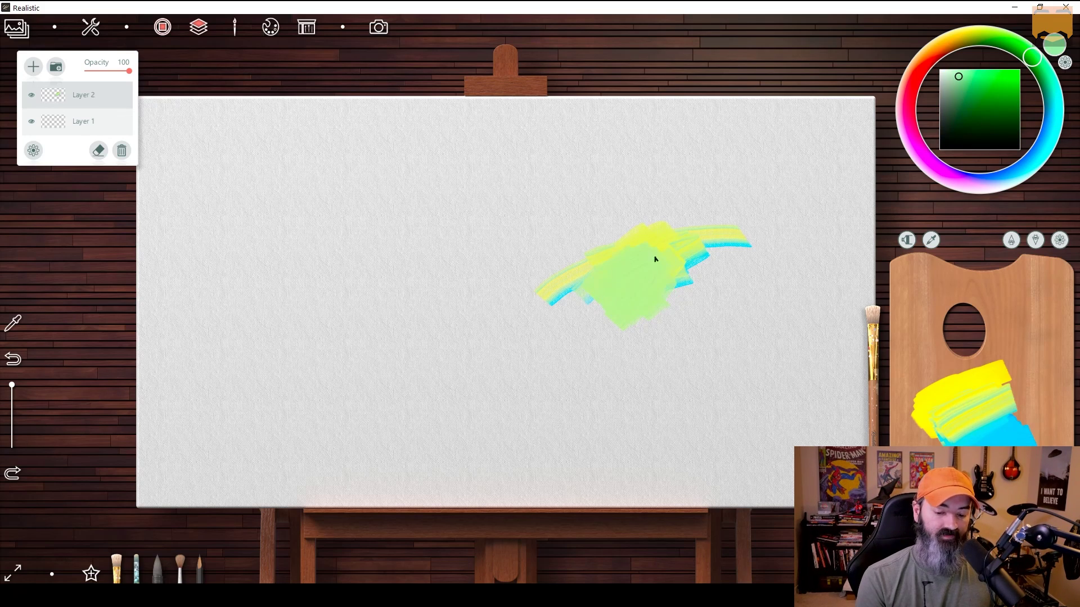
pyautogui.moveTo(419, 326)
pyautogui.mouseDown()
pyautogui.moveTo(552, 224)
pyautogui.moveTo(542, 343)
pyautogui.mouseUp()
pyautogui.hotkey('ctrl', 'z')
pyautogui.hotkey('ctrl', 'z')
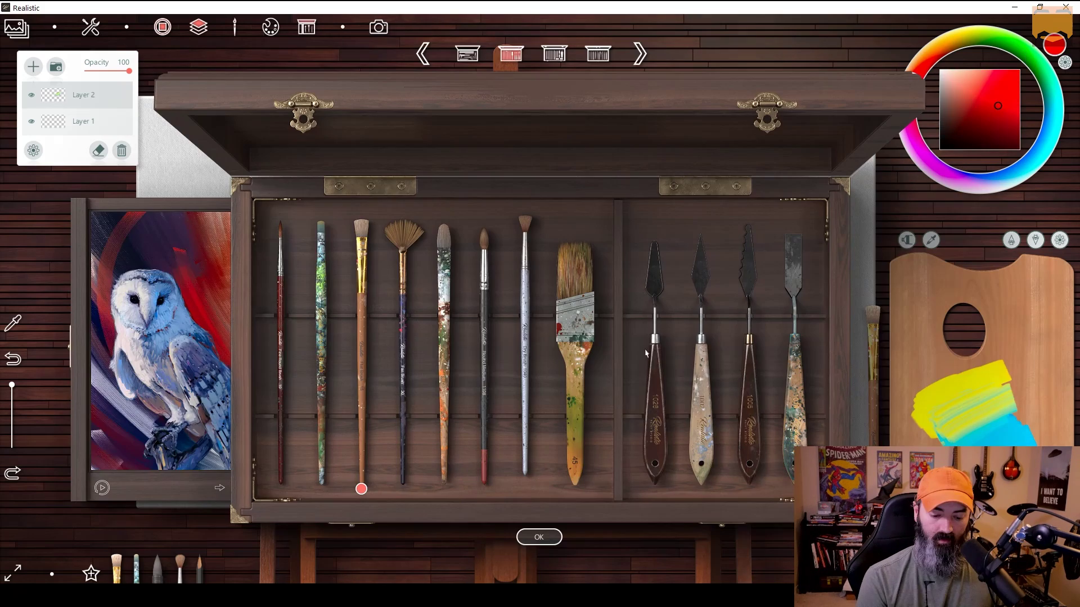
# With the thin round brush, paint a broad bright yellow diagonal stroke on the left
pyautogui.click(526, 360)
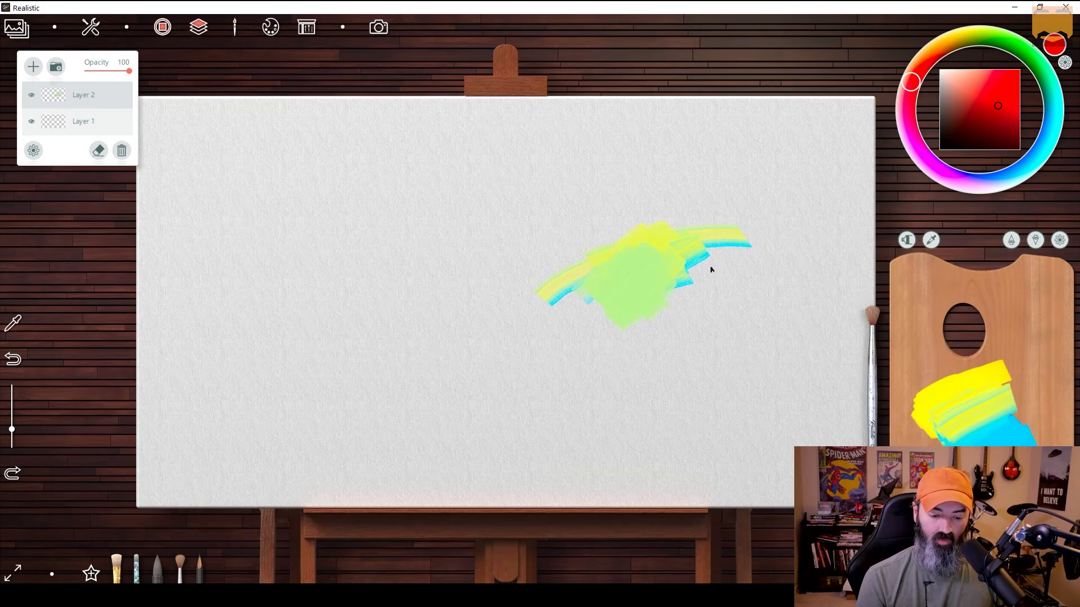
pyautogui.click(967, 37)
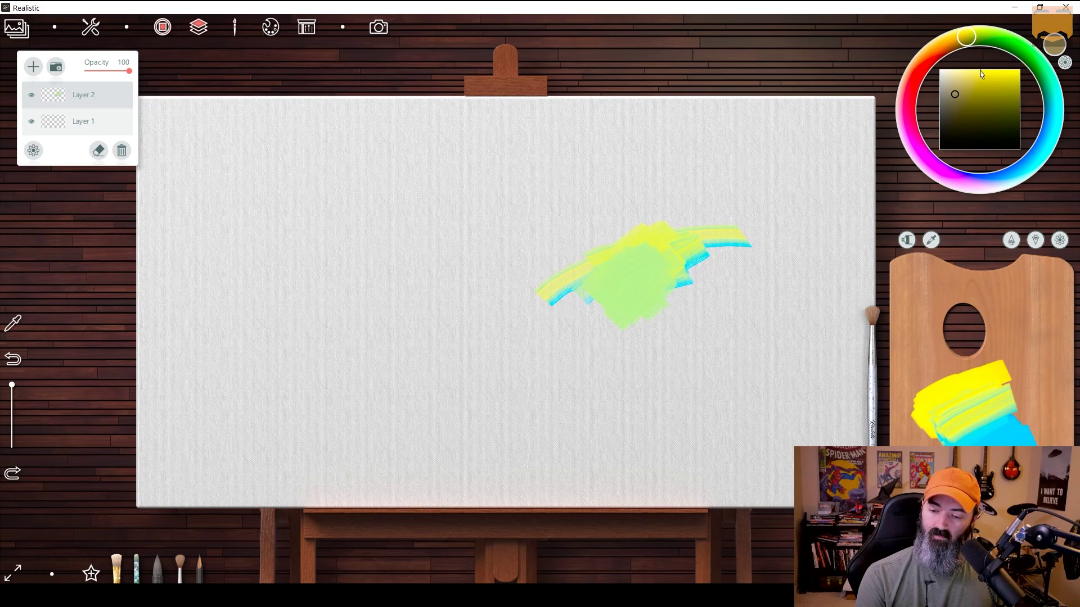
pyautogui.moveTo(982, 74); pyautogui.dragTo(1010, 75)
pyautogui.moveTo(400, 227)
pyautogui.mouseDown()
pyautogui.moveTo(366, 217)
pyautogui.moveTo(357, 250)
pyautogui.mouseUp()
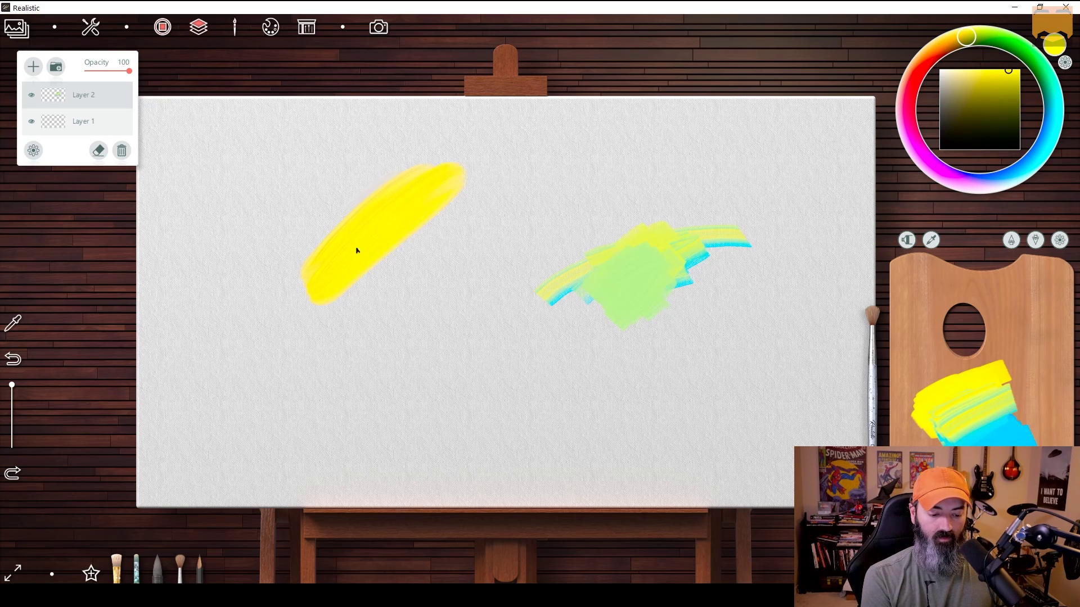
# Paint a deep red stroke below and to the right of the yellow
pyautogui.click(931, 61)
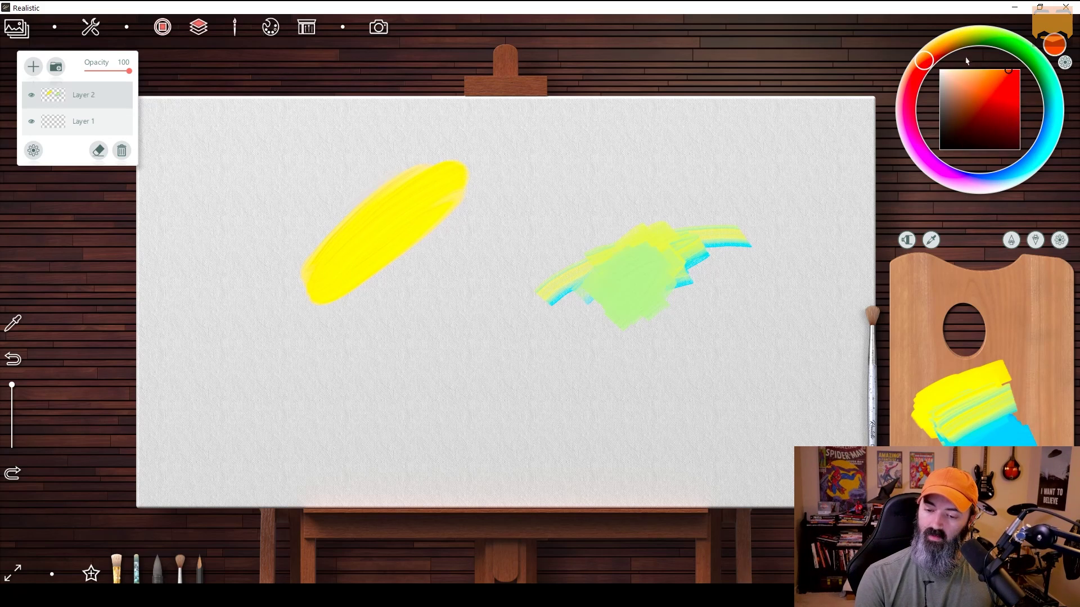
pyautogui.moveTo(1011, 100); pyautogui.dragTo(1001, 115)
pyautogui.click(913, 76)
pyautogui.moveTo(476, 243)
pyautogui.mouseDown()
pyautogui.moveTo(365, 315)
pyautogui.moveTo(475, 236)
pyautogui.moveTo(484, 214)
pyautogui.moveTo(370, 299)
pyautogui.moveTo(368, 278)
pyautogui.moveTo(382, 270)
pyautogui.moveTo(351, 271)
pyautogui.moveTo(361, 272)
pyautogui.mouseUp()
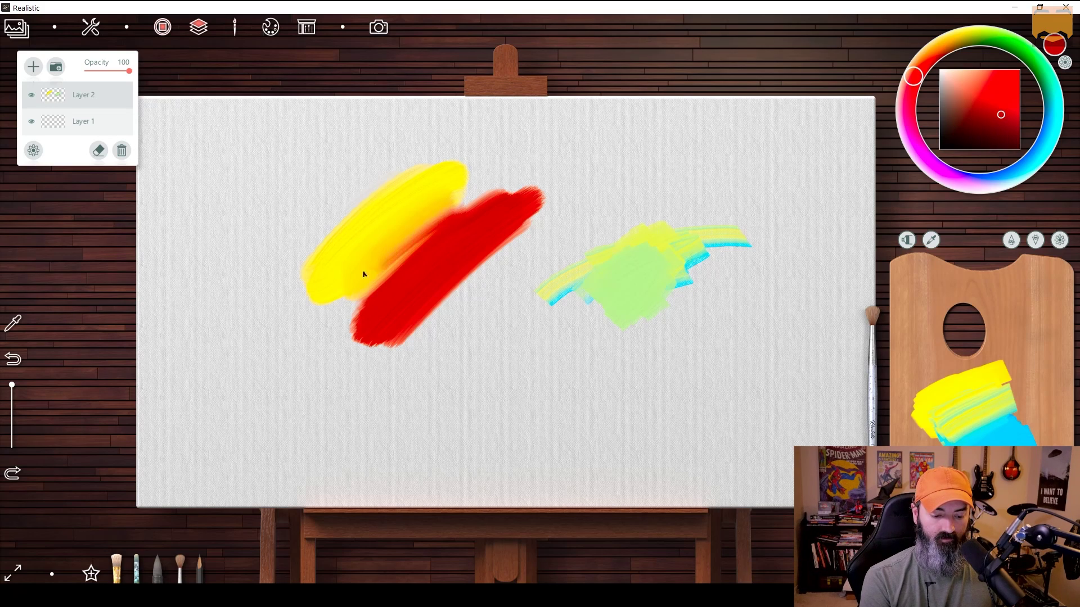
# Eyedrop orange from the canvas and blend it along the yellow-red boundary
pyautogui.click(427, 221)
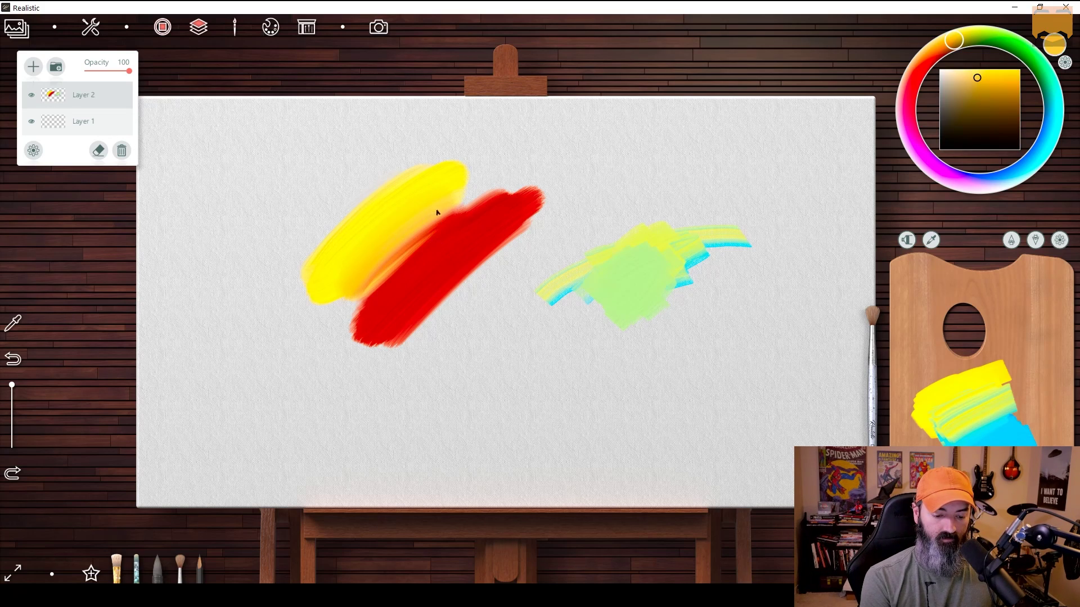
pyautogui.moveTo(437, 212)
pyautogui.mouseDown()
pyautogui.moveTo(363, 280)
pyautogui.moveTo(383, 273)
pyautogui.moveTo(415, 223)
pyautogui.moveTo(435, 227)
pyautogui.moveTo(456, 209)
pyautogui.moveTo(437, 213)
pyautogui.moveTo(458, 214)
pyautogui.moveTo(434, 266)
pyautogui.moveTo(461, 216)
pyautogui.moveTo(402, 233)
pyautogui.moveTo(360, 271)
pyautogui.moveTo(383, 280)
pyautogui.moveTo(426, 219)
pyautogui.mouseUp()
pyautogui.click(443, 246)
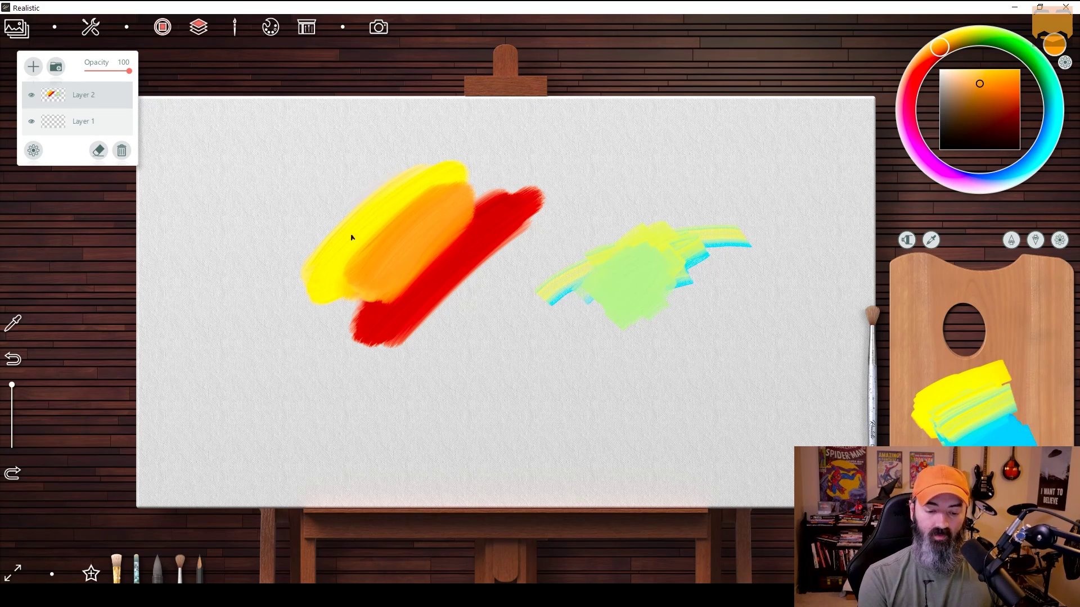
# Switch to the fan brush and build a dense orange band below the red
pyautogui.click(872, 326)
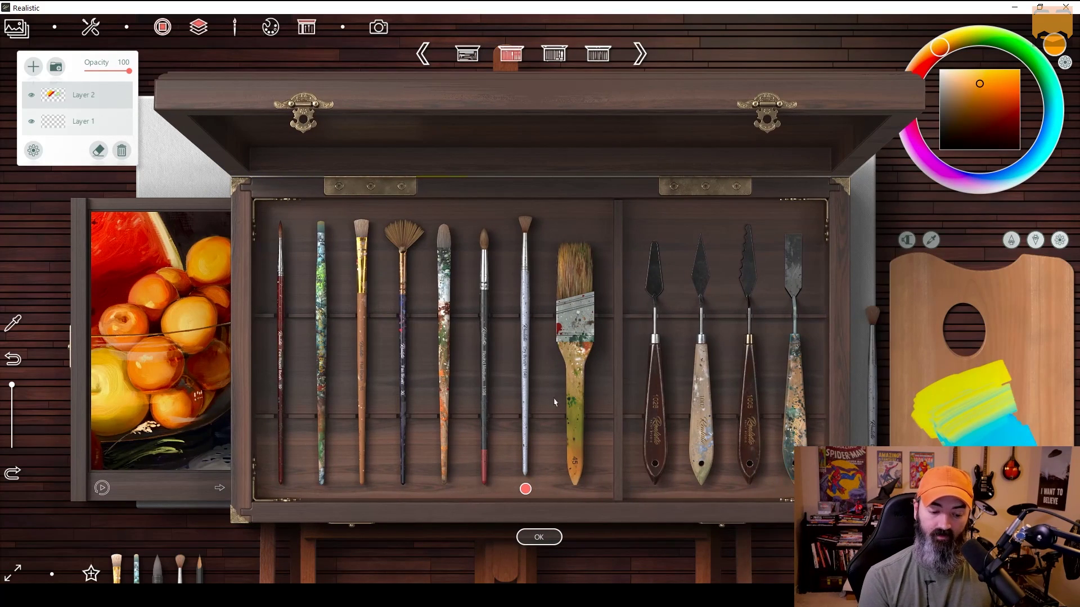
pyautogui.click(585, 318)
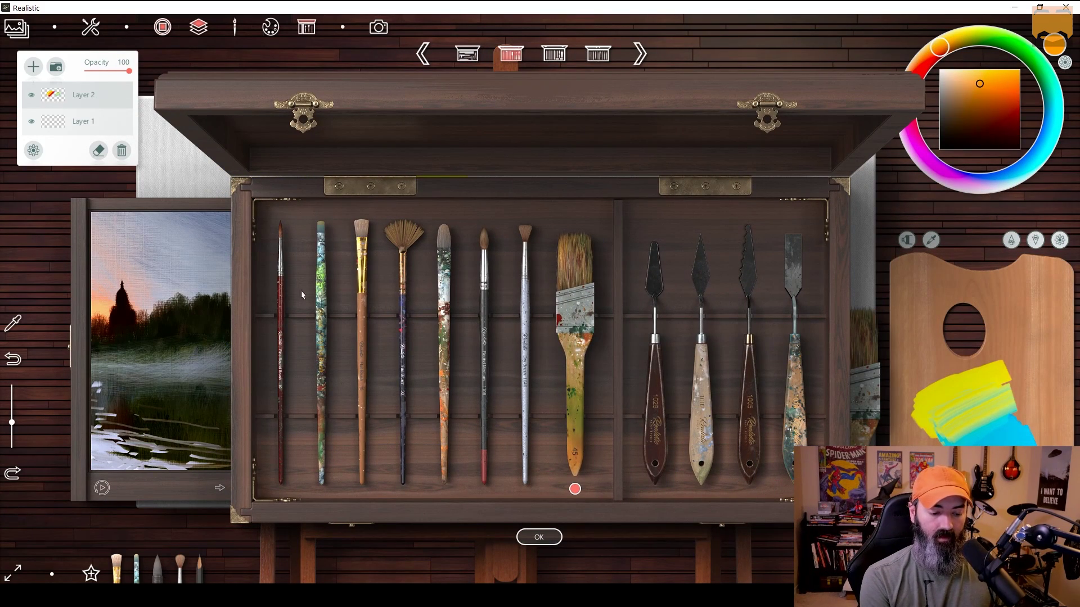
pyautogui.click(404, 313)
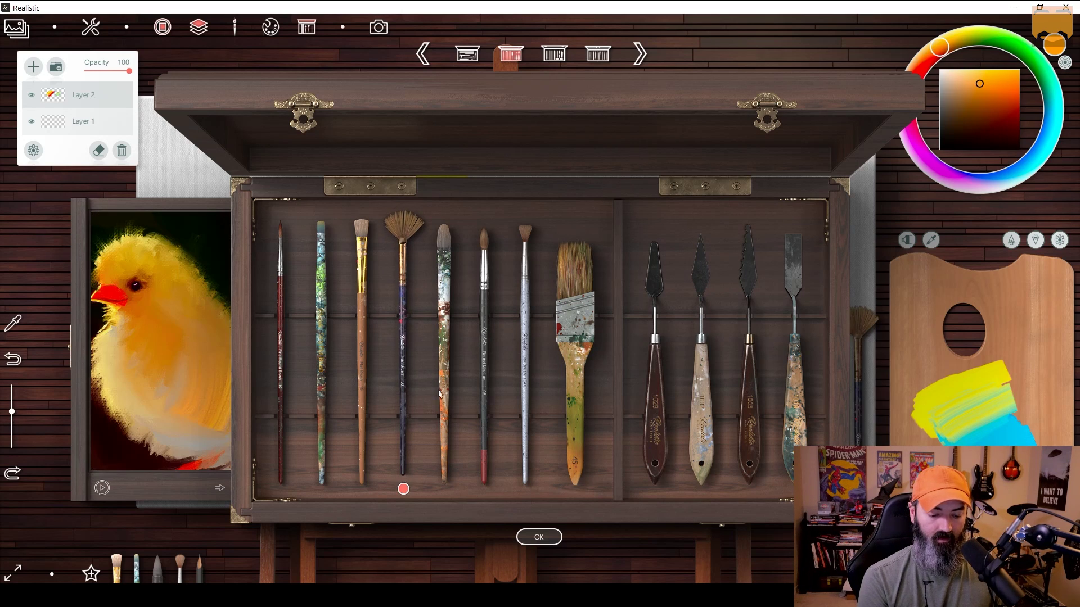
pyautogui.click(538, 537)
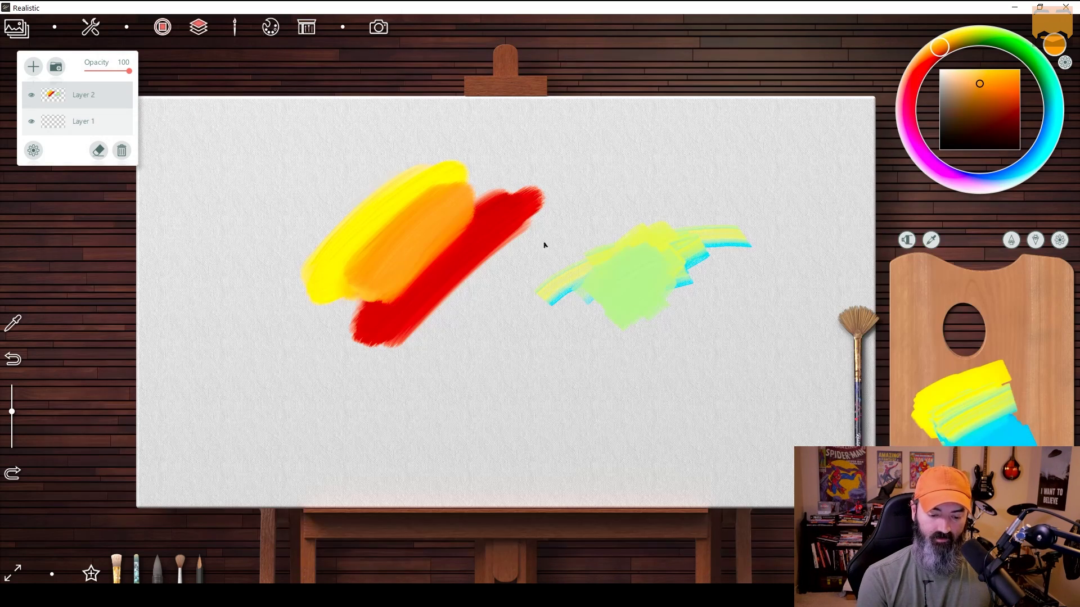
pyautogui.moveTo(461, 411)
pyautogui.mouseDown()
pyautogui.moveTo(510, 354)
pyautogui.moveTo(551, 333)
pyautogui.moveTo(441, 373)
pyautogui.moveTo(482, 366)
pyautogui.mouseUp()
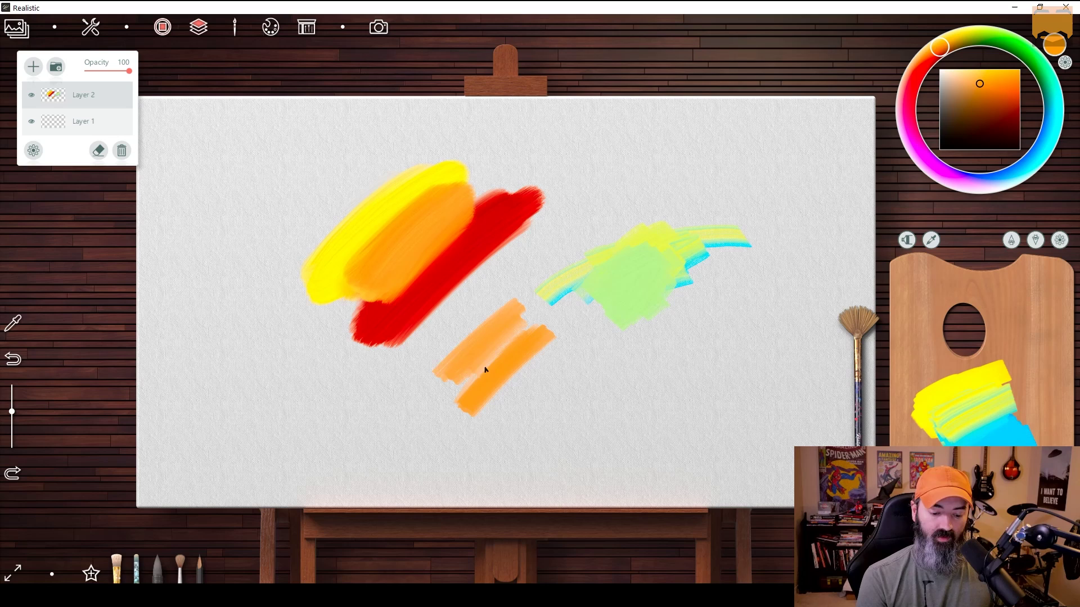
pyautogui.moveTo(538, 397)
pyautogui.mouseDown()
pyautogui.moveTo(575, 378)
pyautogui.moveTo(584, 352)
pyautogui.moveTo(574, 371)
pyautogui.moveTo(583, 383)
pyautogui.moveTo(563, 403)
pyautogui.moveTo(659, 364)
pyautogui.mouseUp()
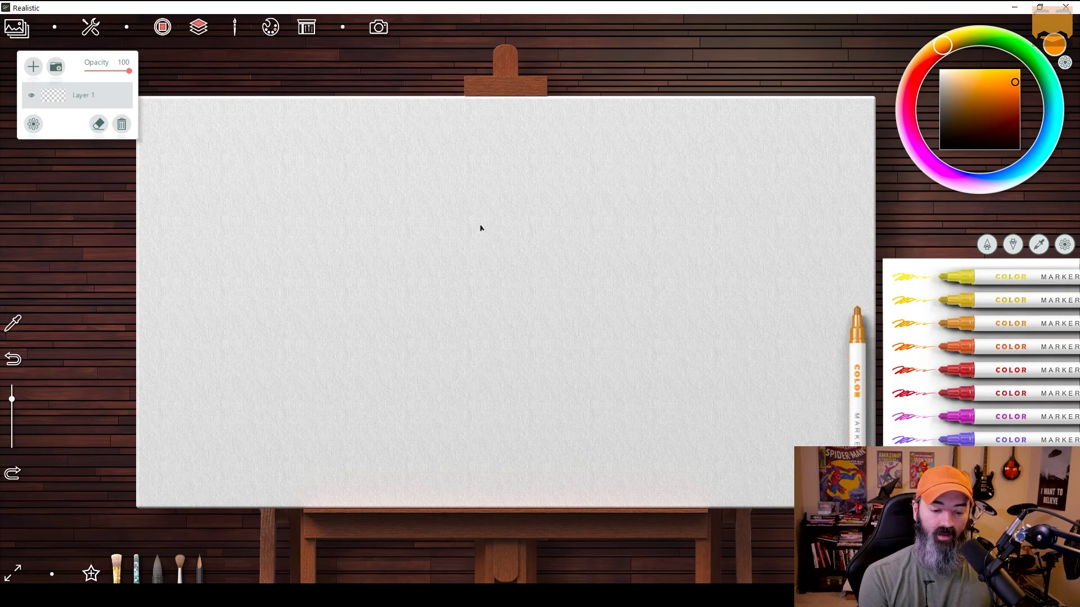
# Draw thick orange marker bands and a long diagonal line, with soft orange blended beneath
pyautogui.moveTo(480, 227)
pyautogui.mouseDown()
pyautogui.moveTo(458, 235)
pyautogui.moveTo(506, 217)
pyautogui.moveTo(475, 248)
pyautogui.moveTo(463, 241)
pyautogui.moveTo(582, 190)
pyautogui.moveTo(562, 211)
pyautogui.mouseUp()
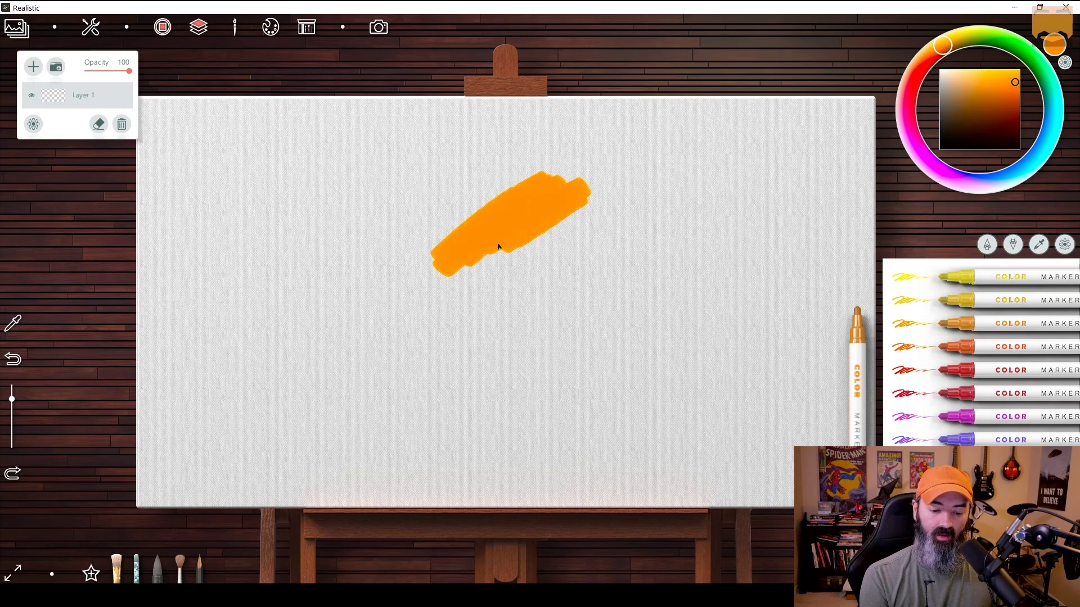
pyautogui.moveTo(498, 246)
pyautogui.mouseDown()
pyautogui.moveTo(563, 214)
pyautogui.moveTo(522, 205)
pyautogui.moveTo(492, 218)
pyautogui.moveTo(585, 164)
pyautogui.mouseUp()
pyautogui.moveTo(476, 325)
pyautogui.mouseDown()
pyautogui.moveTo(545, 258)
pyautogui.moveTo(680, 179)
pyautogui.mouseUp()
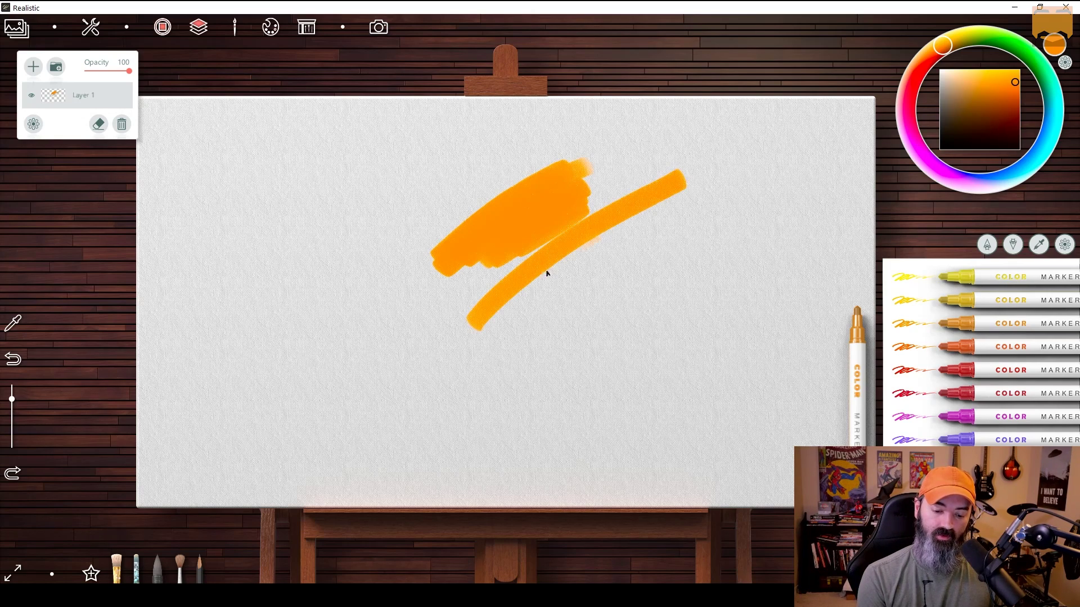
pyautogui.moveTo(584, 252)
pyautogui.mouseDown()
pyautogui.moveTo(643, 213)
pyautogui.moveTo(549, 274)
pyautogui.moveTo(624, 231)
pyautogui.mouseUp()
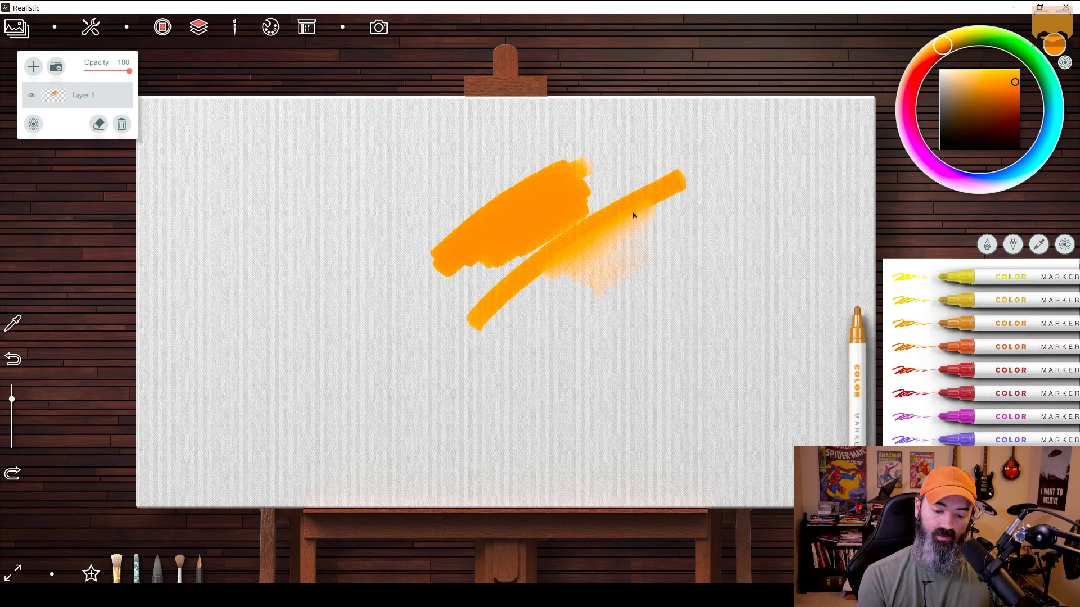
pyautogui.moveTo(662, 230)
pyautogui.mouseDown()
pyautogui.moveTo(568, 266)
pyautogui.moveTo(507, 315)
pyautogui.moveTo(595, 282)
pyautogui.moveTo(603, 298)
pyautogui.moveTo(558, 271)
pyautogui.moveTo(594, 261)
pyautogui.moveTo(602, 277)
pyautogui.moveTo(585, 302)
pyautogui.moveTo(626, 273)
pyautogui.moveTo(602, 283)
pyautogui.moveTo(684, 270)
pyautogui.mouseUp()
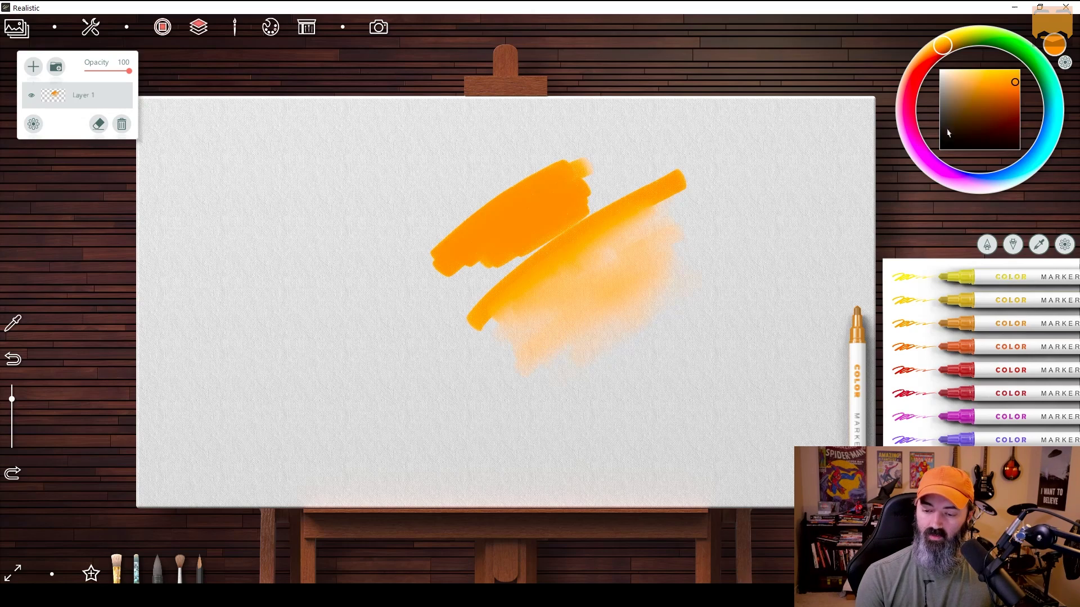
# Paint a cyan-blue marker stroke below the orange, then eyedrop olive green from the canvas
pyautogui.click(1050, 133)
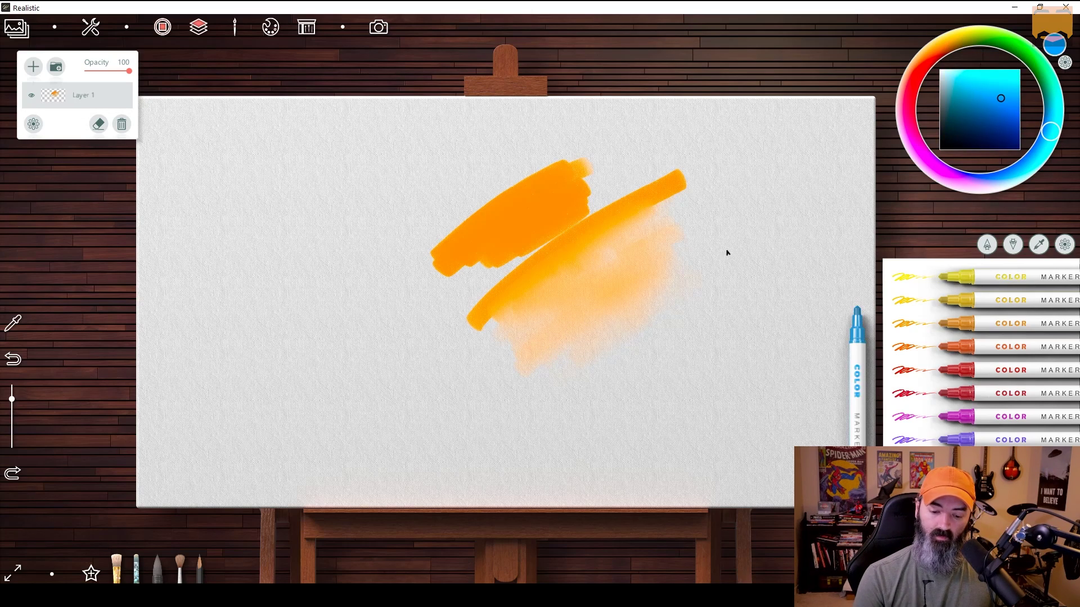
pyautogui.moveTo(752, 286)
pyautogui.mouseDown()
pyautogui.moveTo(712, 331)
pyautogui.moveTo(733, 305)
pyautogui.moveTo(622, 340)
pyautogui.moveTo(629, 324)
pyautogui.moveTo(618, 313)
pyautogui.moveTo(593, 314)
pyautogui.moveTo(602, 293)
pyautogui.moveTo(598, 315)
pyautogui.moveTo(617, 322)
pyautogui.moveTo(663, 312)
pyautogui.moveTo(662, 288)
pyautogui.moveTo(644, 281)
pyautogui.moveTo(603, 299)
pyautogui.moveTo(633, 297)
pyautogui.moveTo(673, 259)
pyautogui.moveTo(678, 271)
pyautogui.moveTo(634, 305)
pyautogui.moveTo(591, 314)
pyautogui.moveTo(603, 292)
pyautogui.moveTo(676, 283)
pyautogui.moveTo(658, 261)
pyautogui.moveTo(585, 320)
pyautogui.mouseUp()
pyautogui.keyDown('alt'); pyautogui.click(631, 292); pyautogui.keyUp('alt')
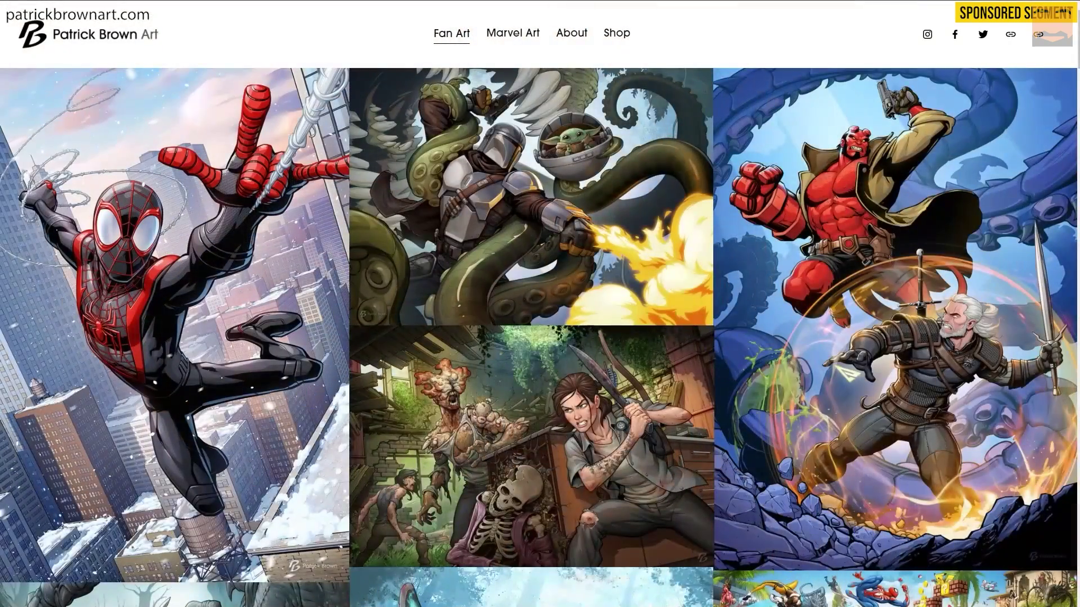
# Enlarge the Spider-Man artwork and advance two images through the gallery
pyautogui.click(170, 235)
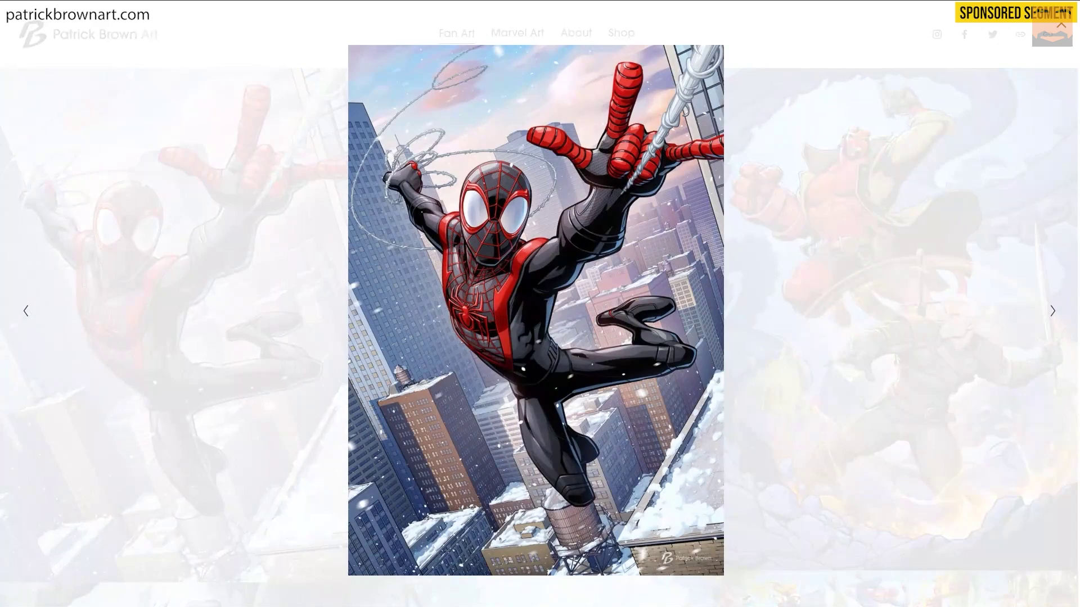
pyautogui.press('Right')
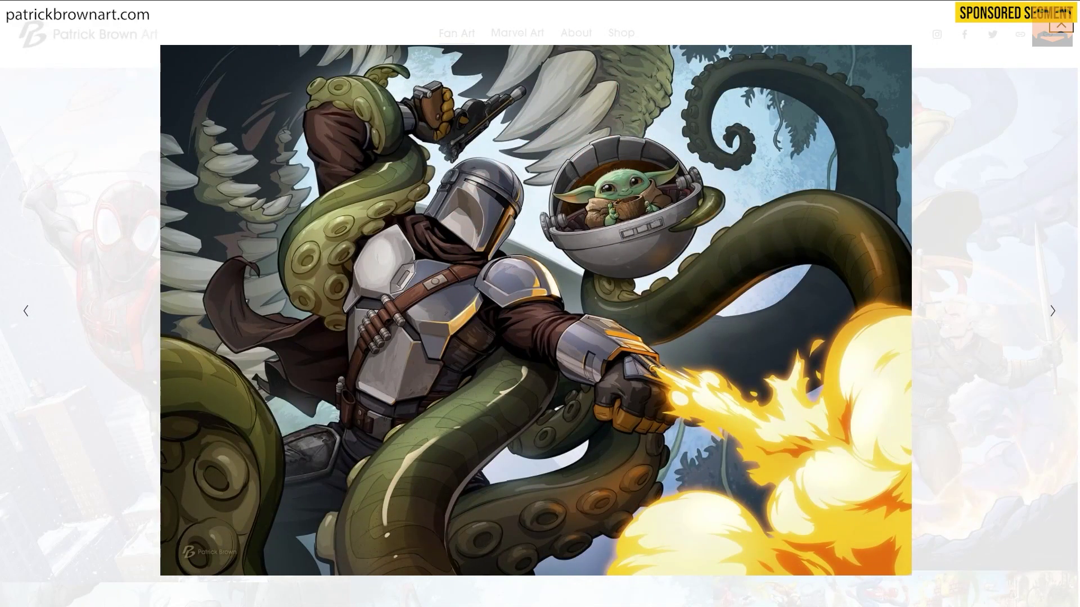
pyautogui.press('Right')
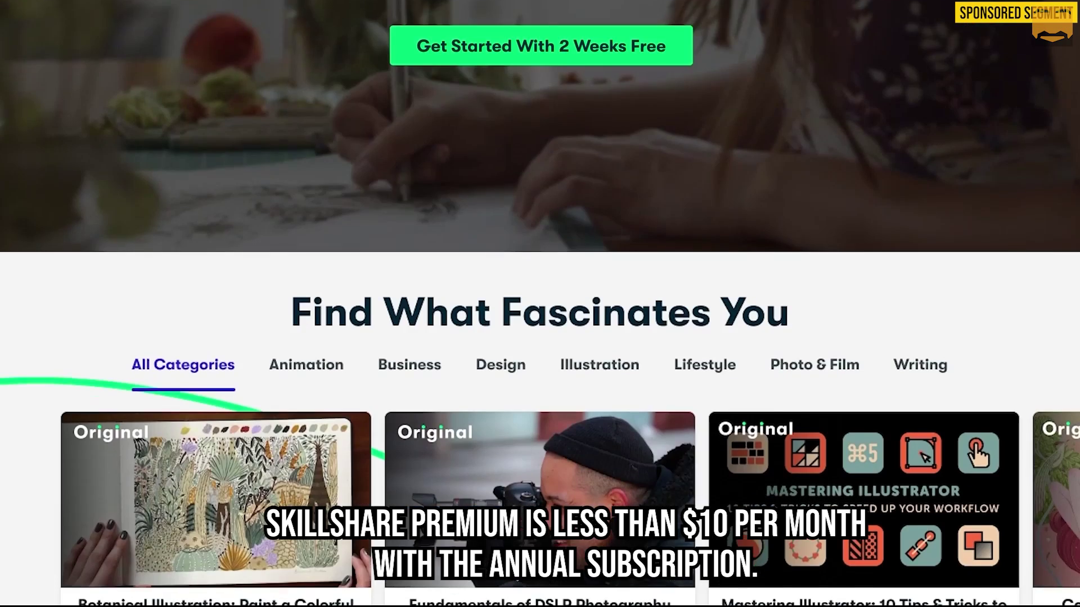
# Scroll the Skillshare homepage and open the Botanical Illustration class page
pyautogui.scroll(-4, 539, 303)
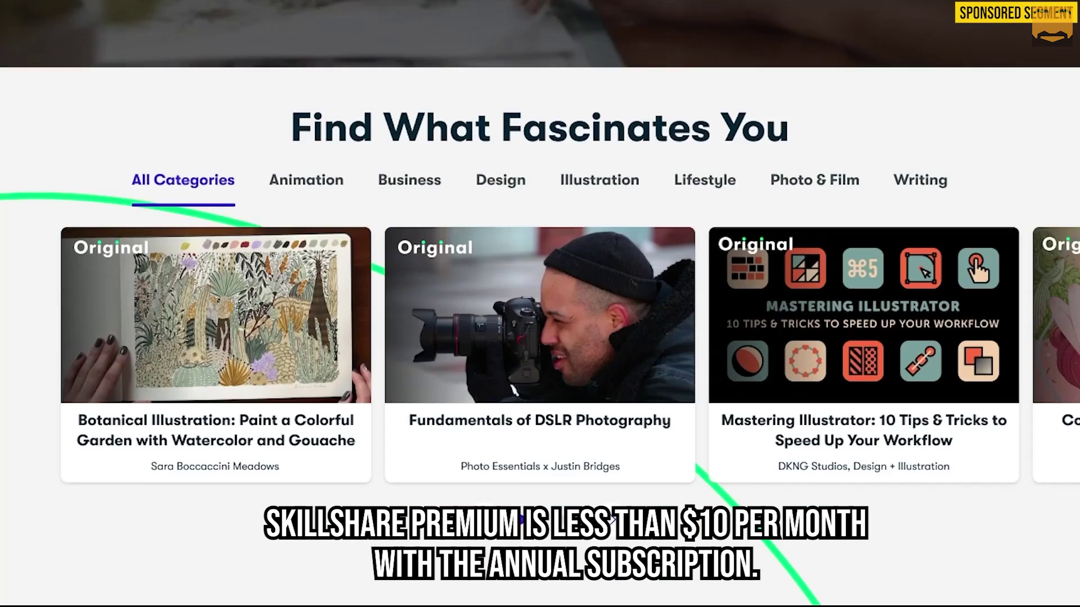
pyautogui.scroll(-1, 540, 303)
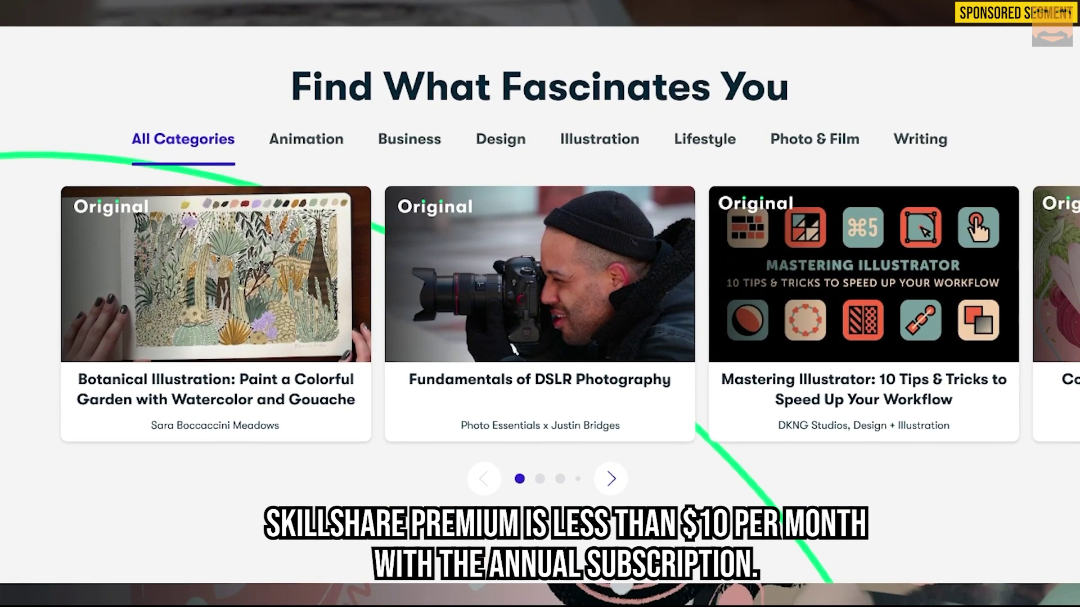
pyautogui.click(250, 294)
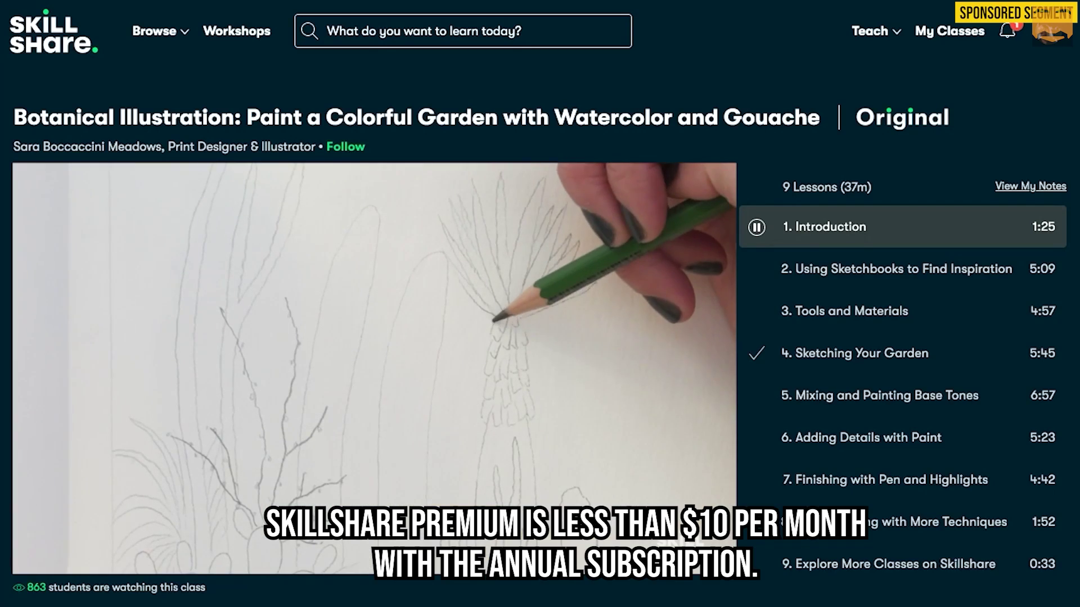
# View the class's Reviews, Discussions and Projects & Resources, then scroll to Student Projects
pyautogui.scroll(-6, 539, 303)
pyautogui.scroll(-3, 540, 304)
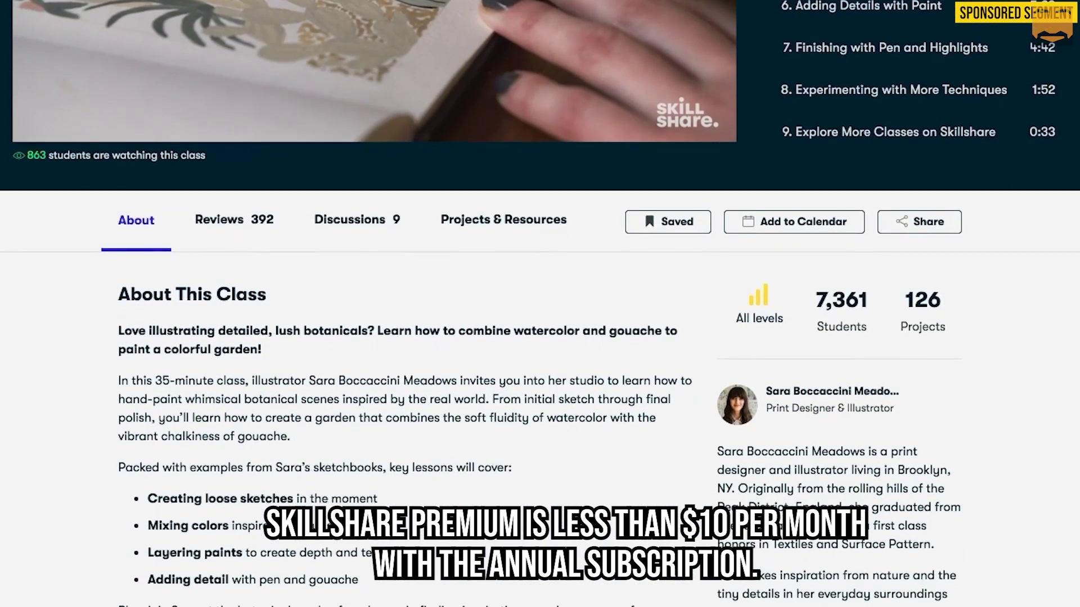
pyautogui.click(234, 135)
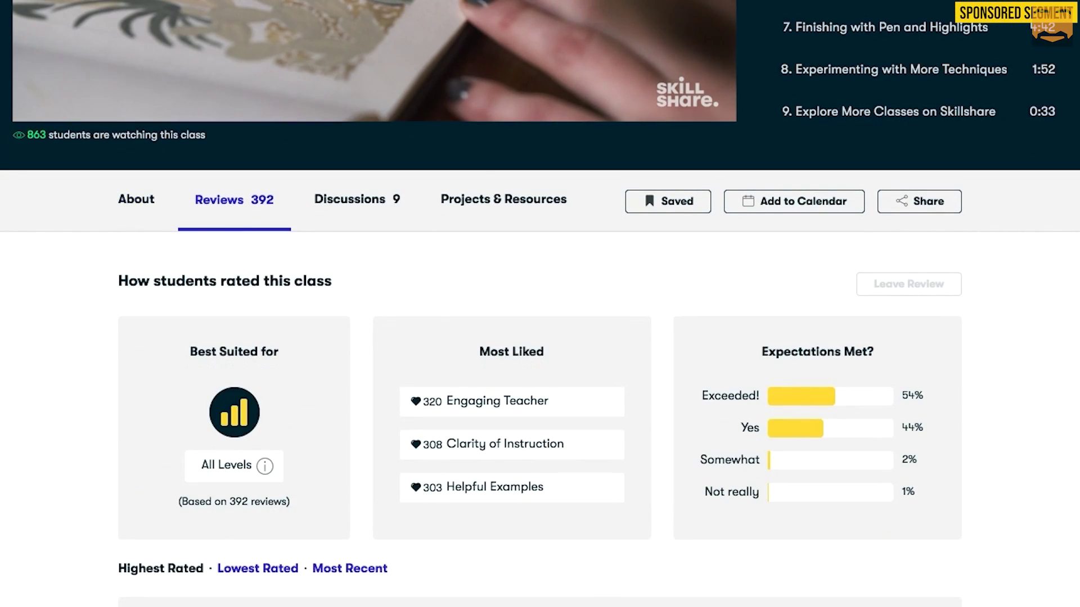
pyautogui.click(352, 218)
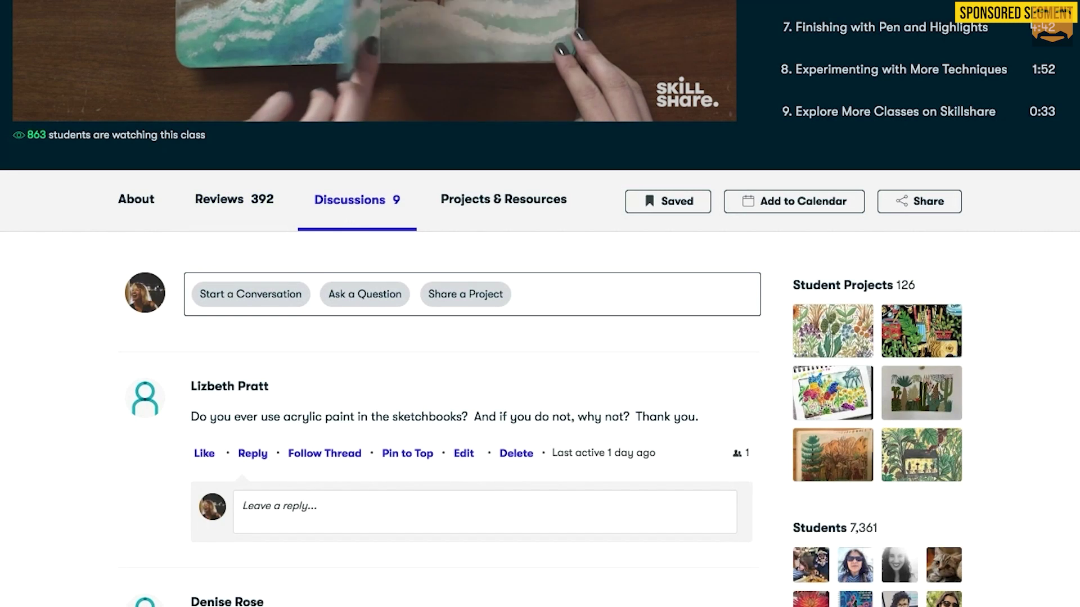
pyautogui.click(503, 200)
pyautogui.scroll(-4, 540, 304)
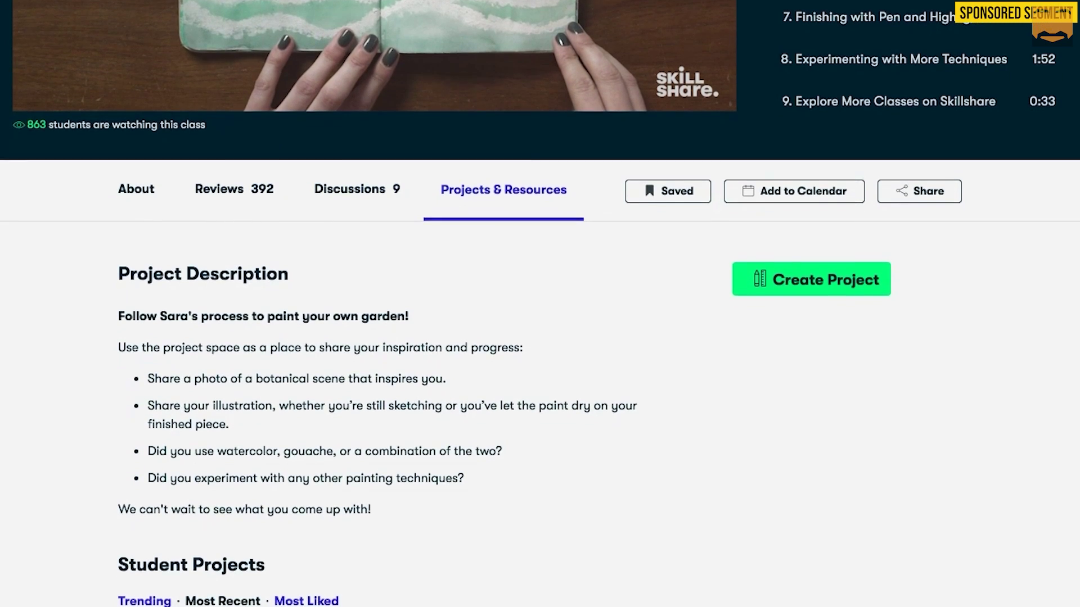
pyautogui.scroll(-8, 540, 303)
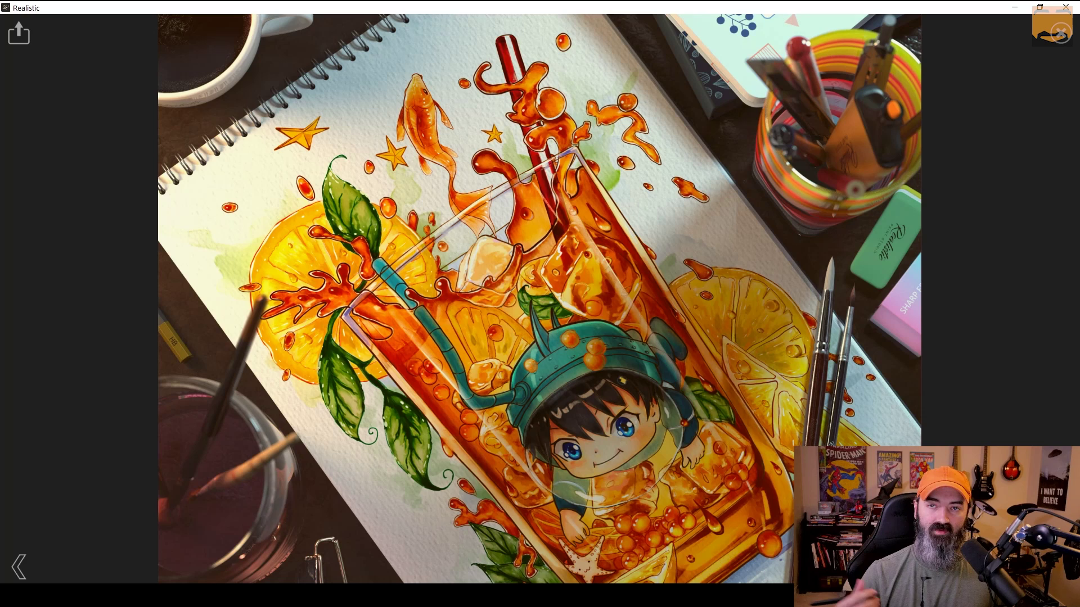
# View two more presentation mockups of the bubble tea painting, then close the preview
pyautogui.press('Right')
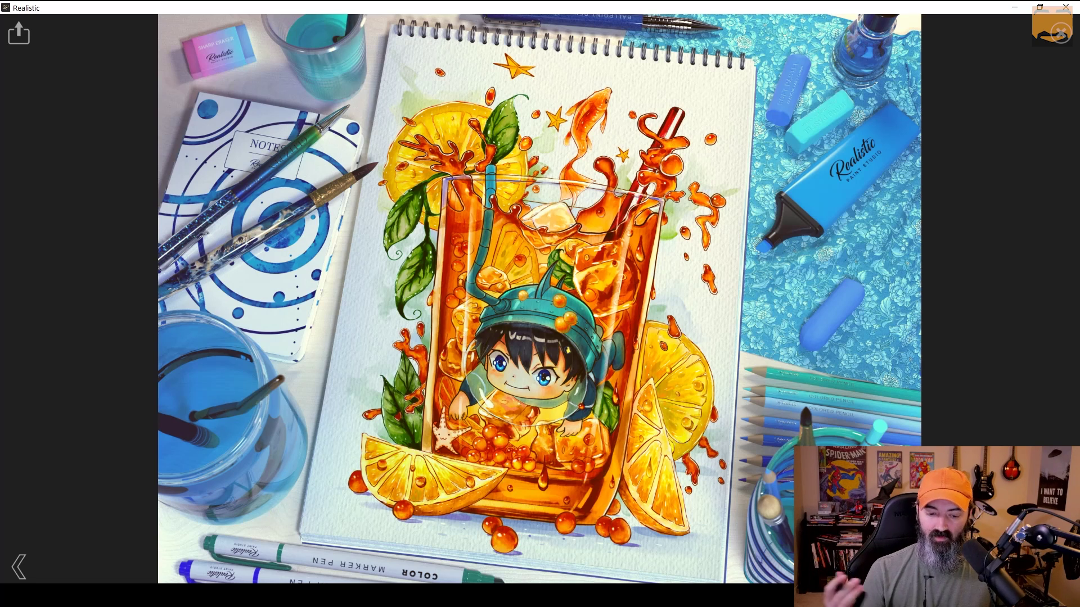
pyautogui.press('Right')
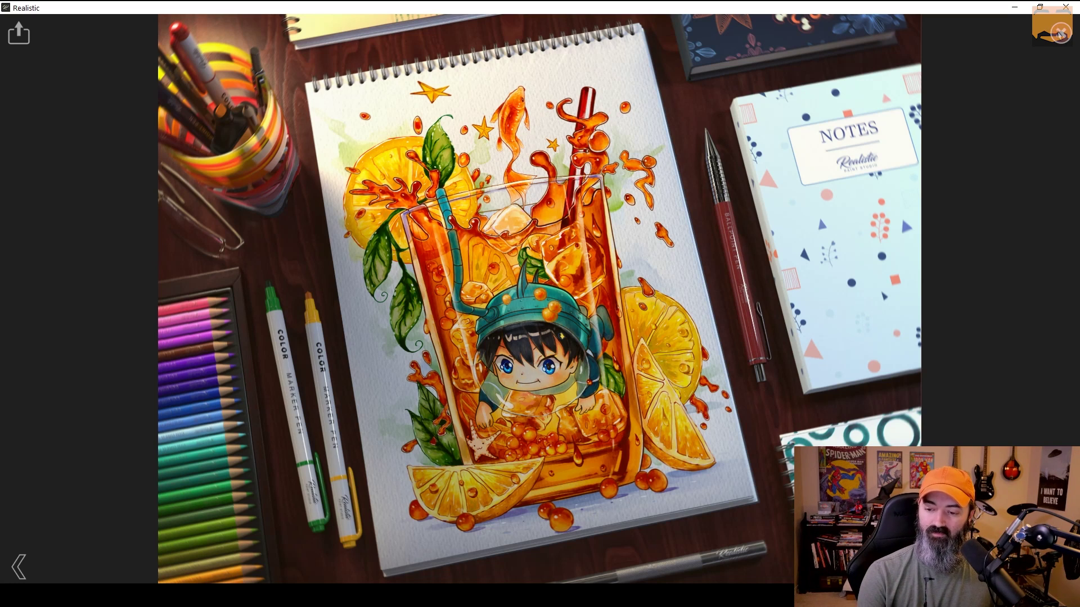
pyautogui.click(1060, 33)
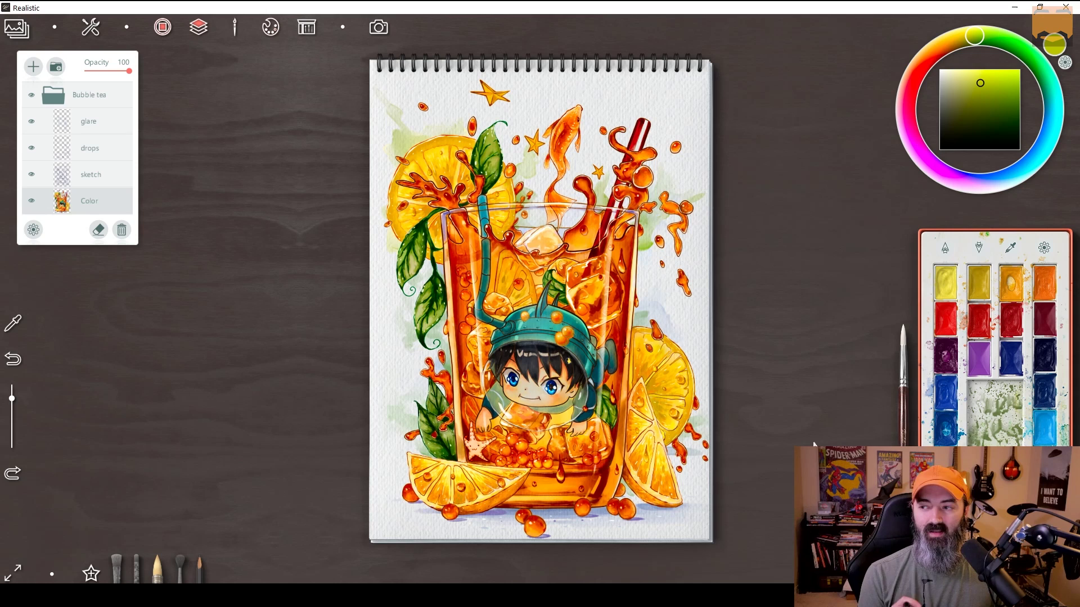
# Go back to the gallery and open the Beautiful Art drawing
pyautogui.click(16, 27)
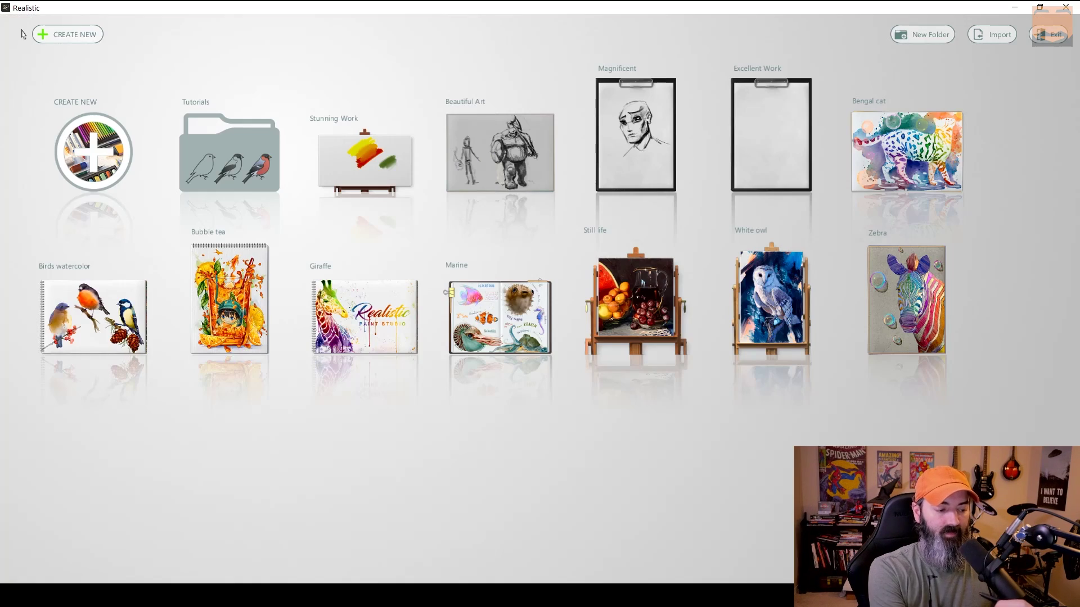
pyautogui.click(510, 173)
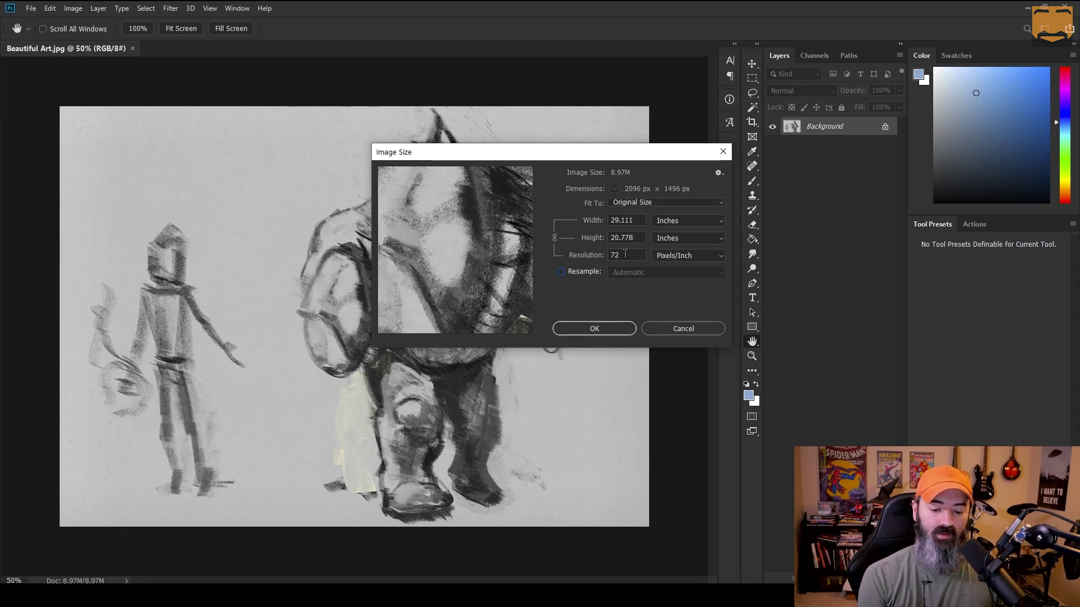
# Set resolution to 300 ppi and show the print size in centimetres (17.75 × 12.67)
pyautogui.click(588, 254)
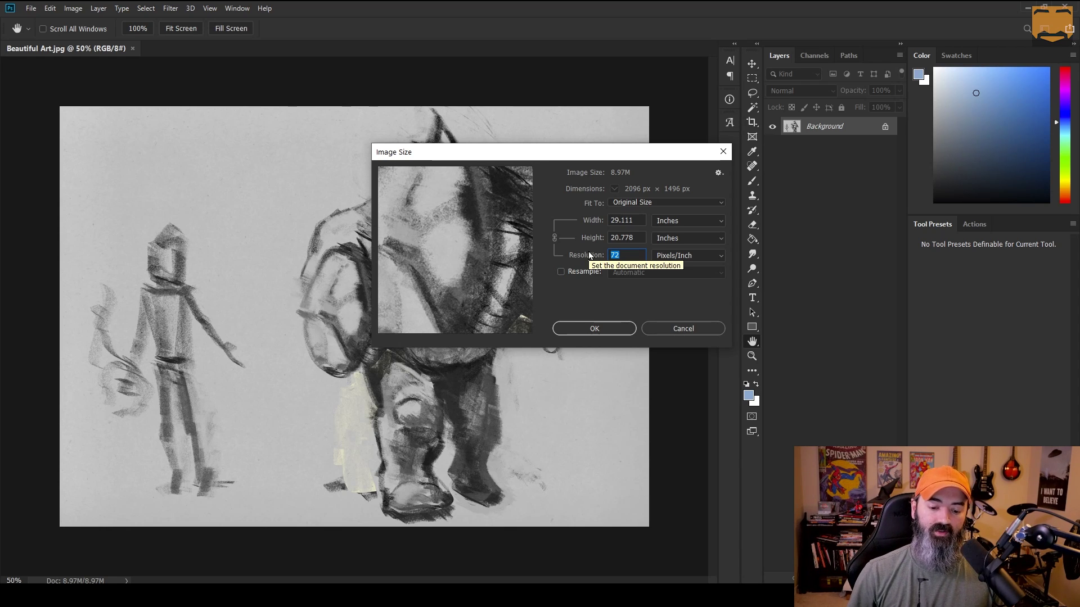
pyautogui.write('300')
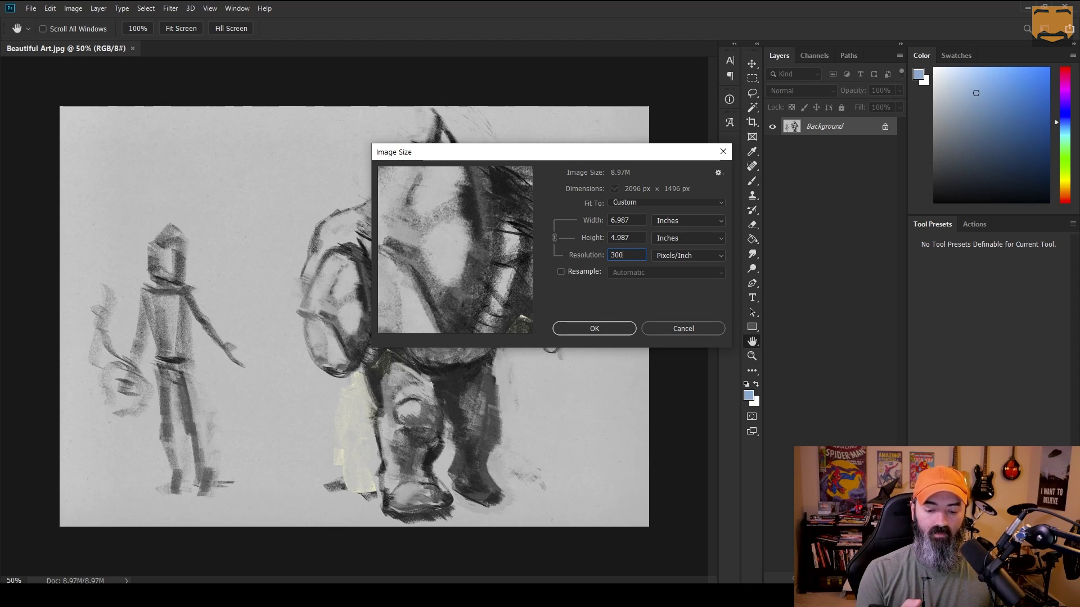
pyautogui.click(688, 226)
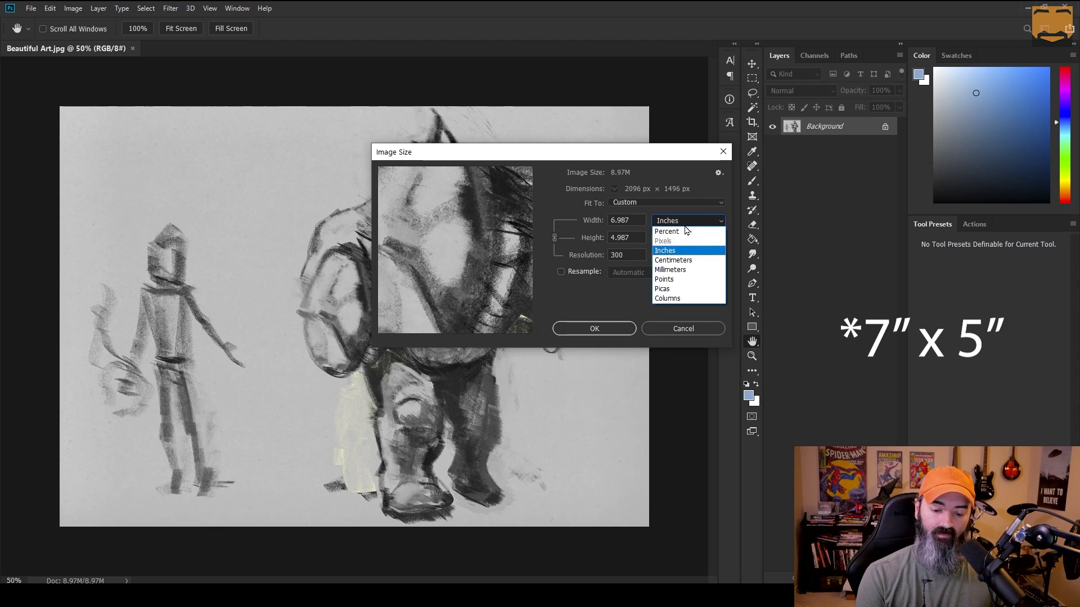
pyautogui.click(681, 259)
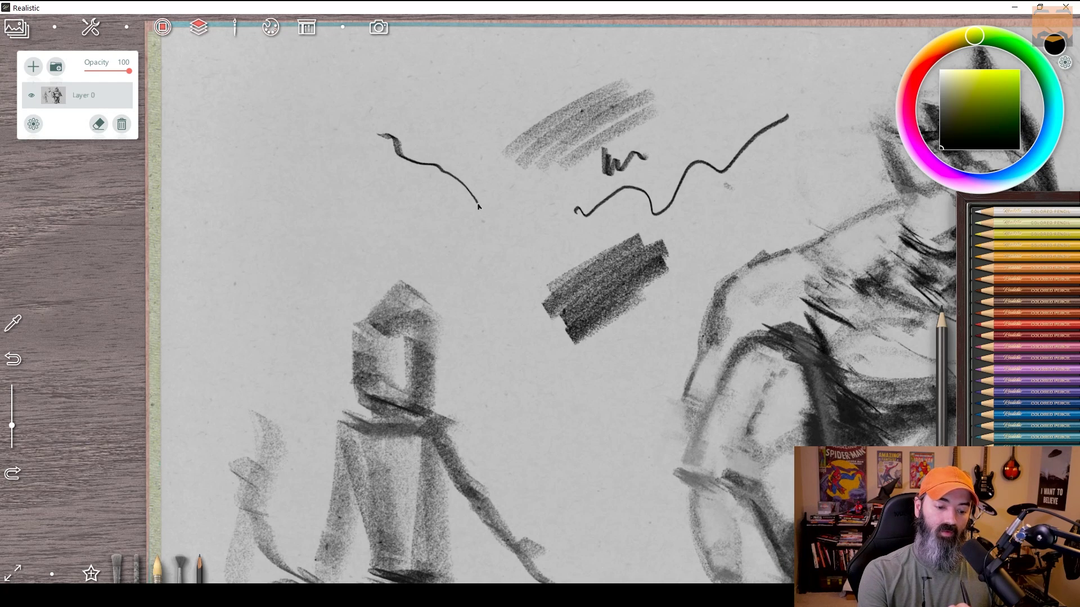
# Draw a curved test stroke, then undo it and the earlier test marks with Ctrl+Z
pyautogui.moveTo(479, 207)
pyautogui.mouseDown()
pyautogui.moveTo(580, 395)
pyautogui.moveTo(653, 462)
pyautogui.mouseUp()
pyautogui.hotkey('ctrl', 'z')
pyautogui.hotkey('ctrl', 'z')
pyautogui.hotkey('ctrl', 'z')
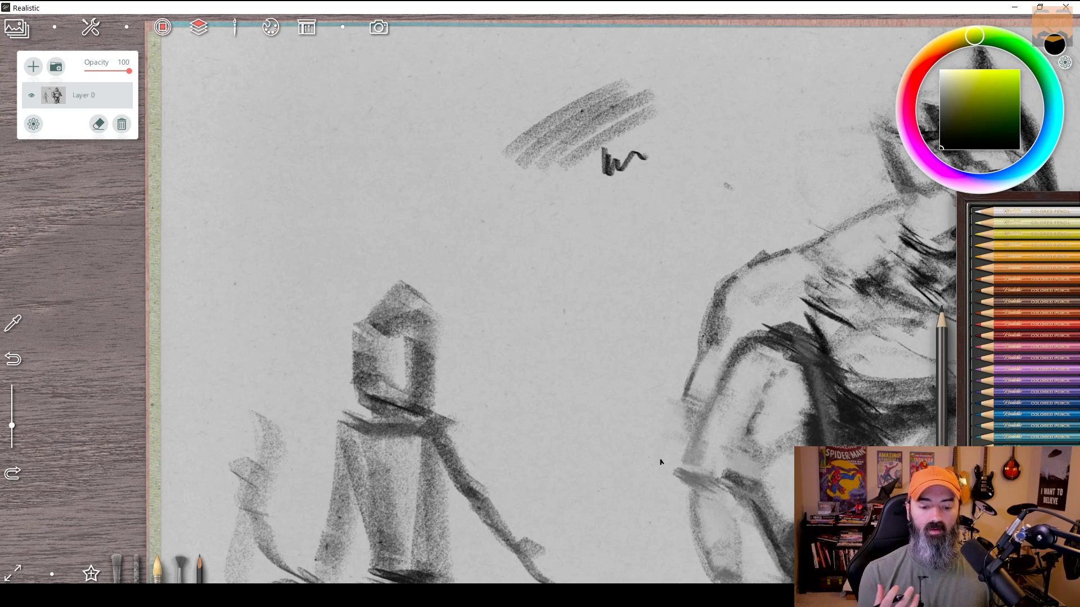
pyautogui.hotkey('ctrl', 'z')
pyautogui.hotkey('ctrl', 'z')
pyautogui.hotkey('ctrl', 'z')
pyautogui.hotkey('ctrl', 'z')
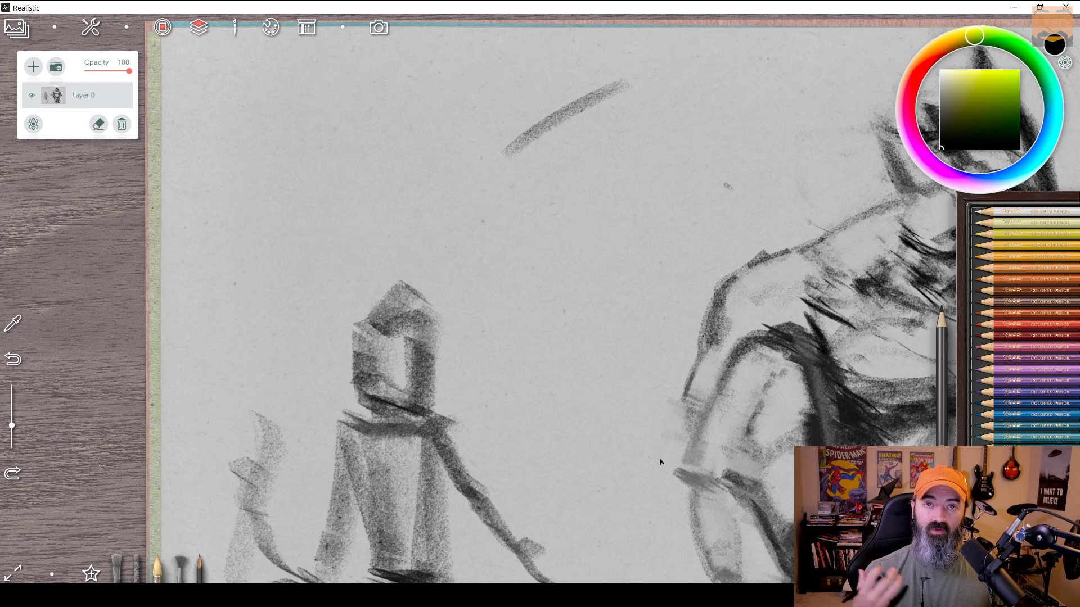
pyautogui.hotkey('ctrl', 'z')
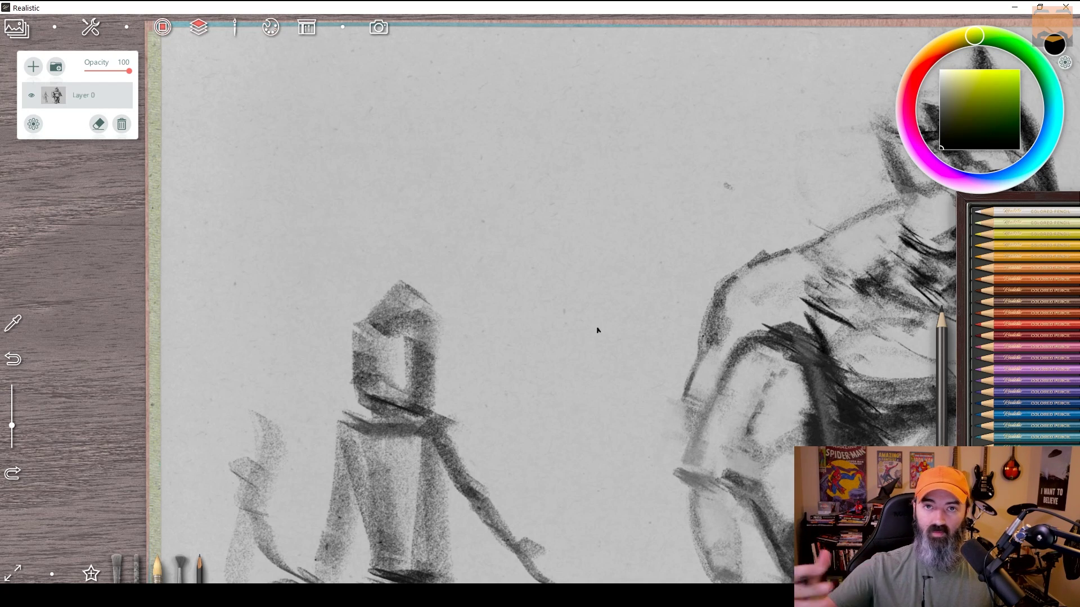
# Save the Beautiful Art drawing on leaving it, then open the Still life painting
pyautogui.hotkey('ctrl', 'n')
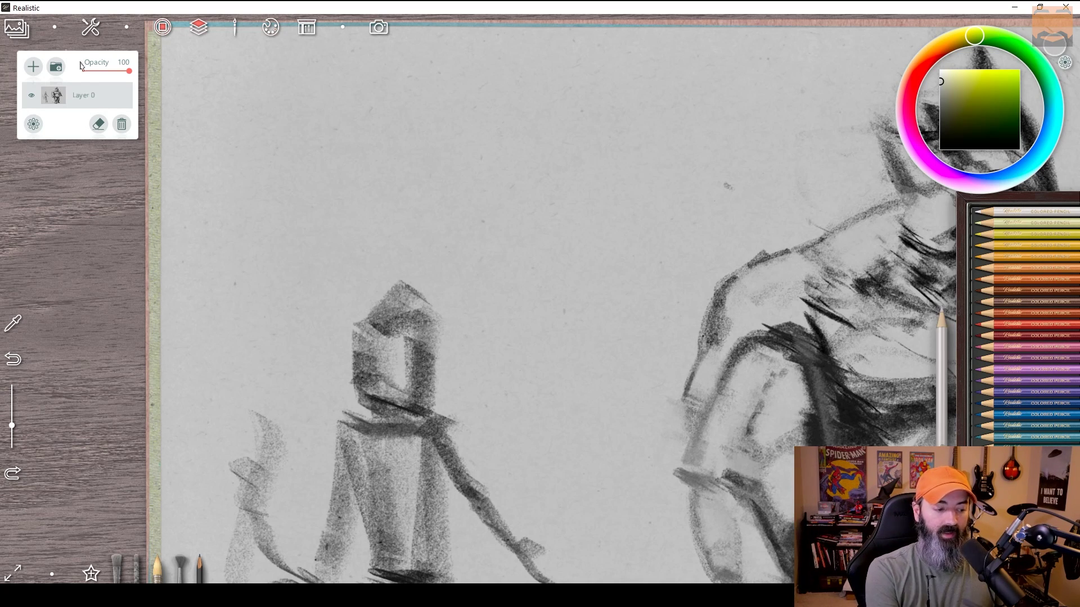
pyautogui.click(481, 311)
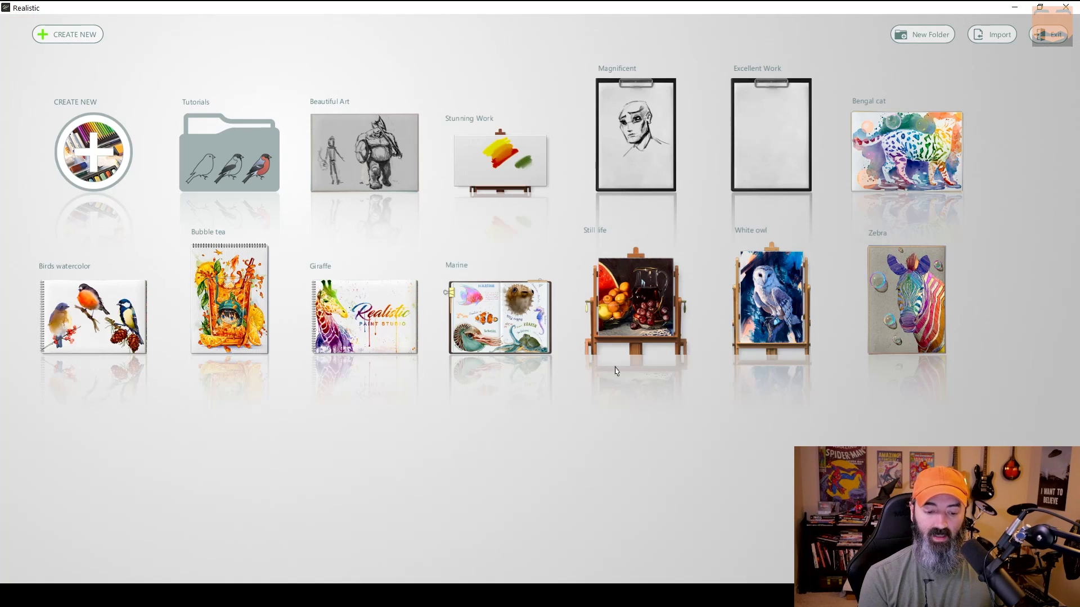
pyautogui.click(638, 301)
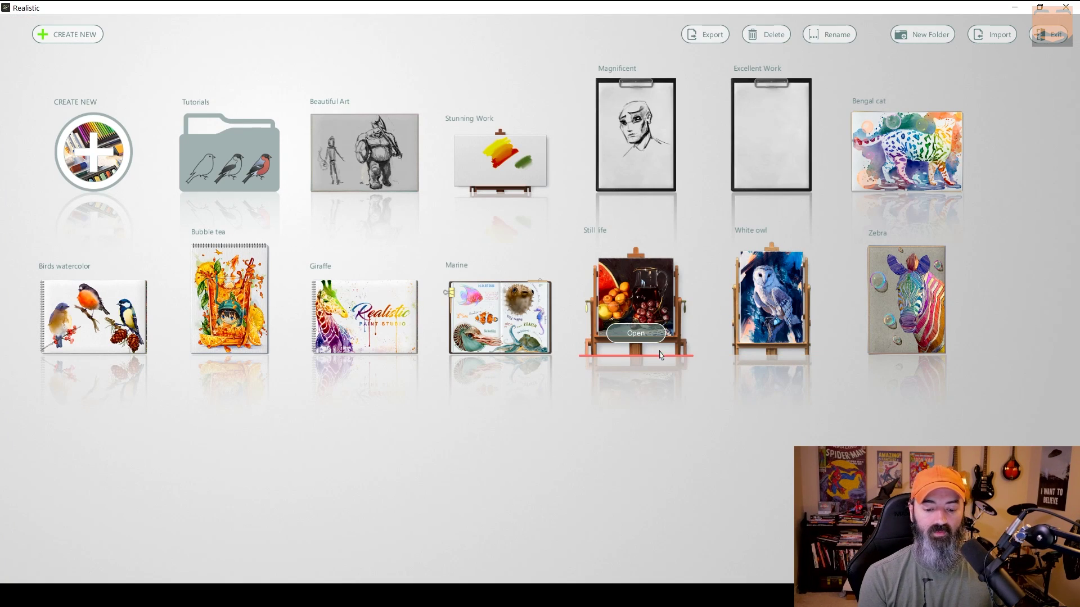
pyautogui.click(641, 334)
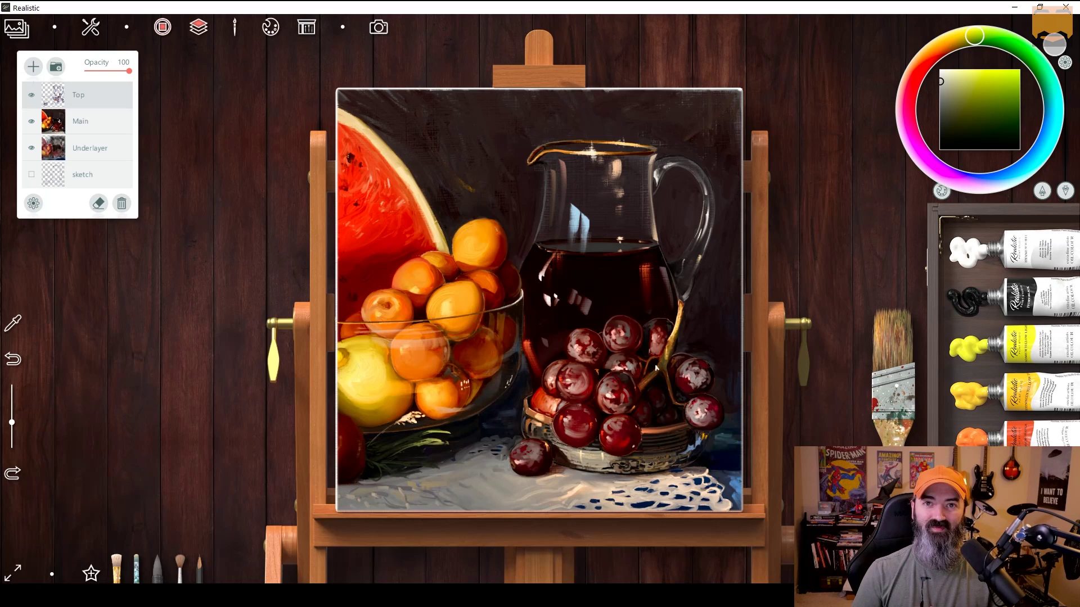